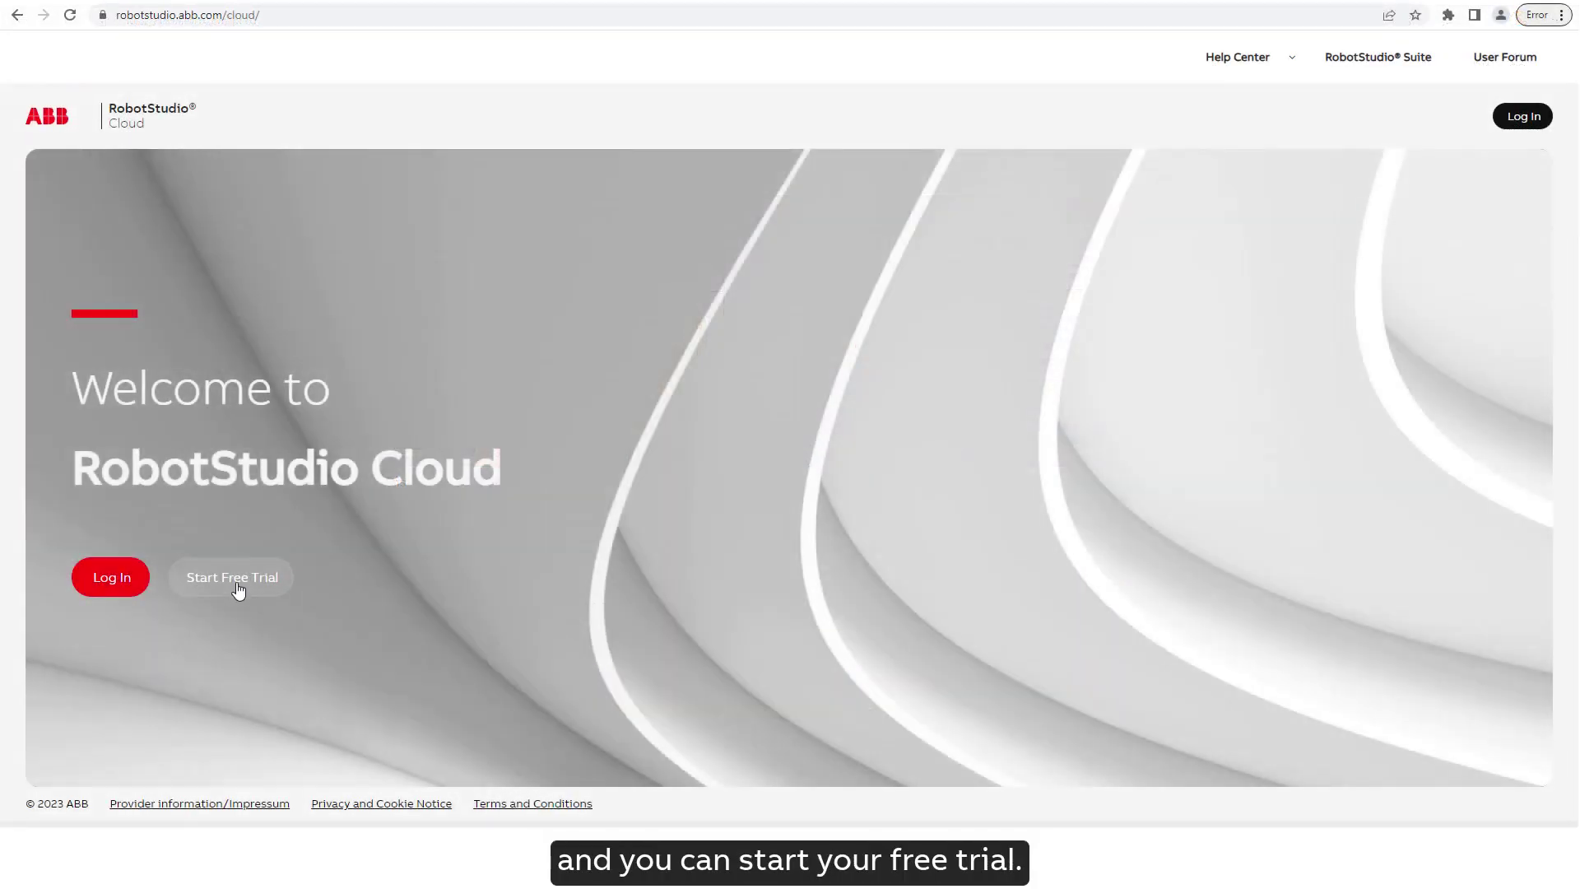
Start the RobotStudio Cloud free trial from the welcome page.
{"action": "left_click", "coordinate": [232, 577]}
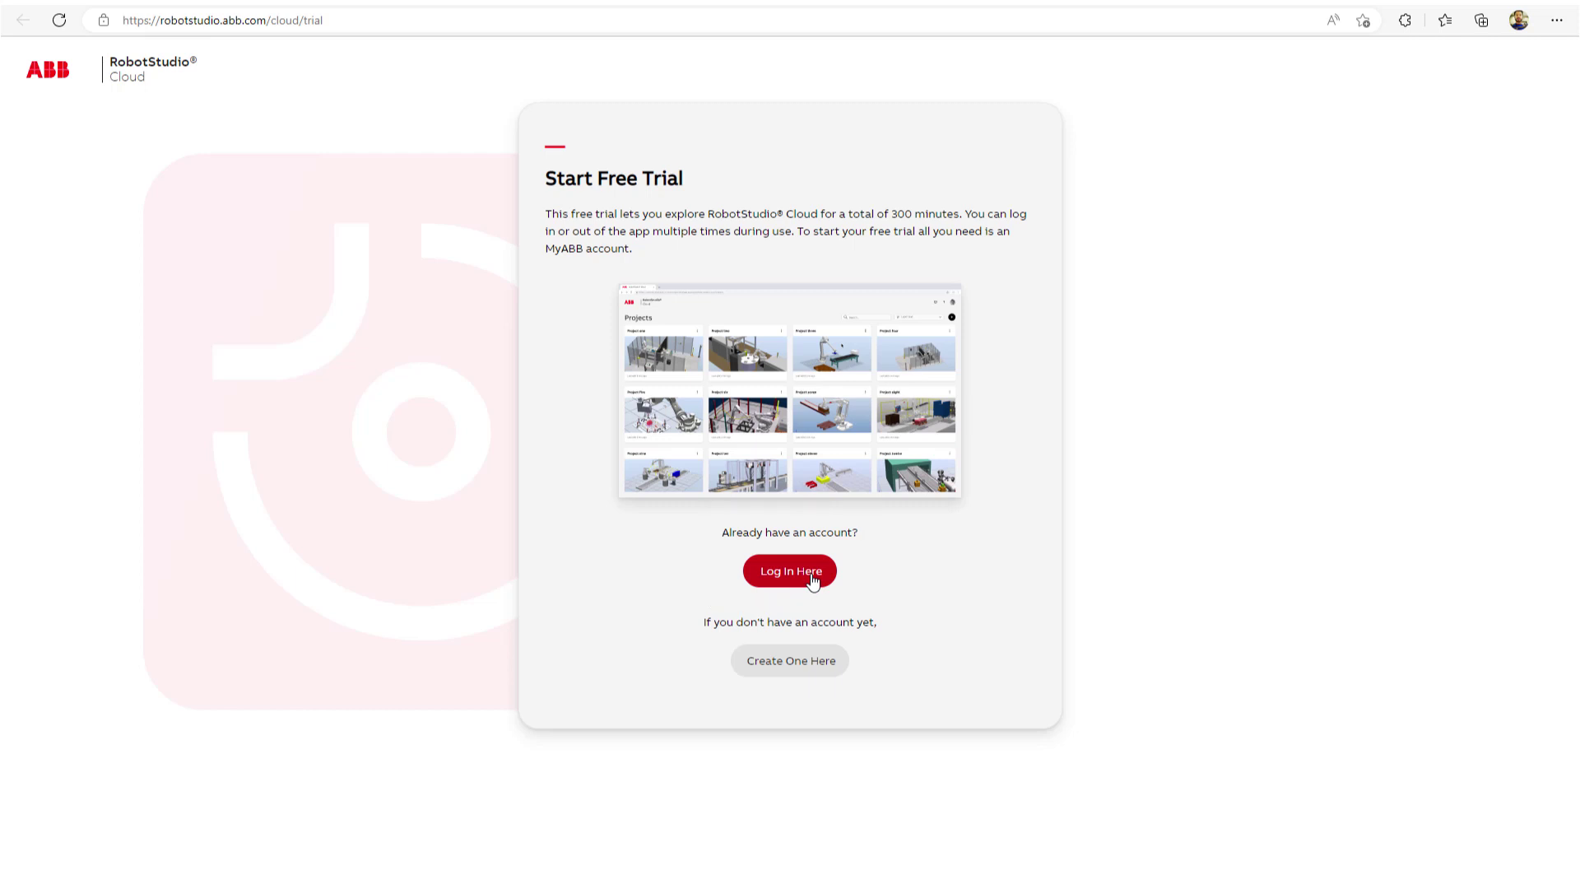
Choose to create a new ABB account and begin entering the first name.
{"action": "left_click", "coordinate": [806, 666]}
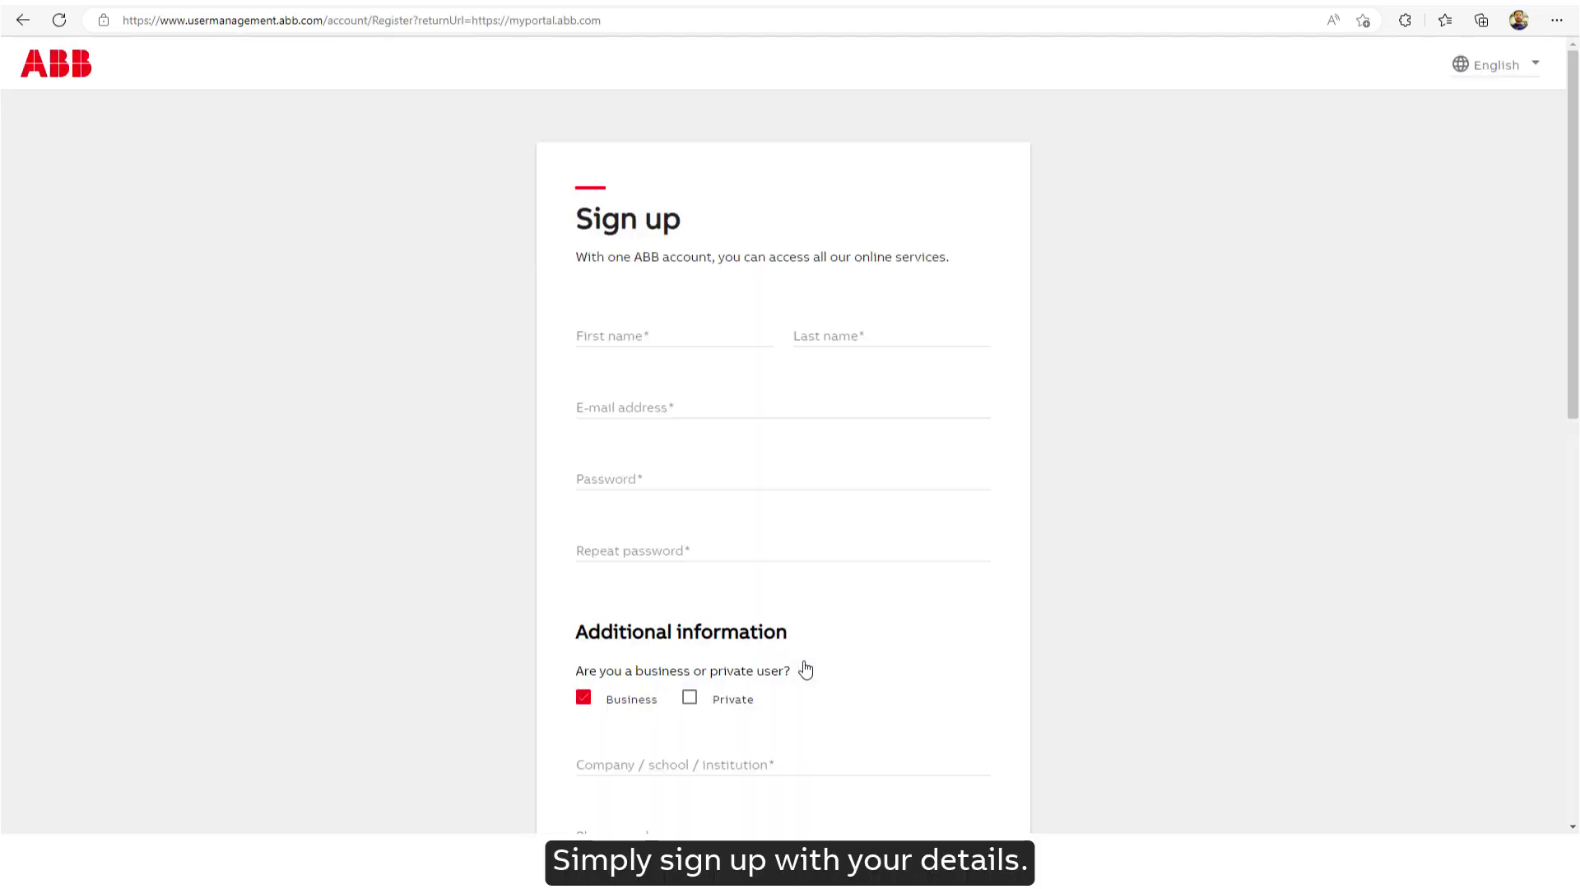
{"action": "left_click", "coordinate": [674, 338]}
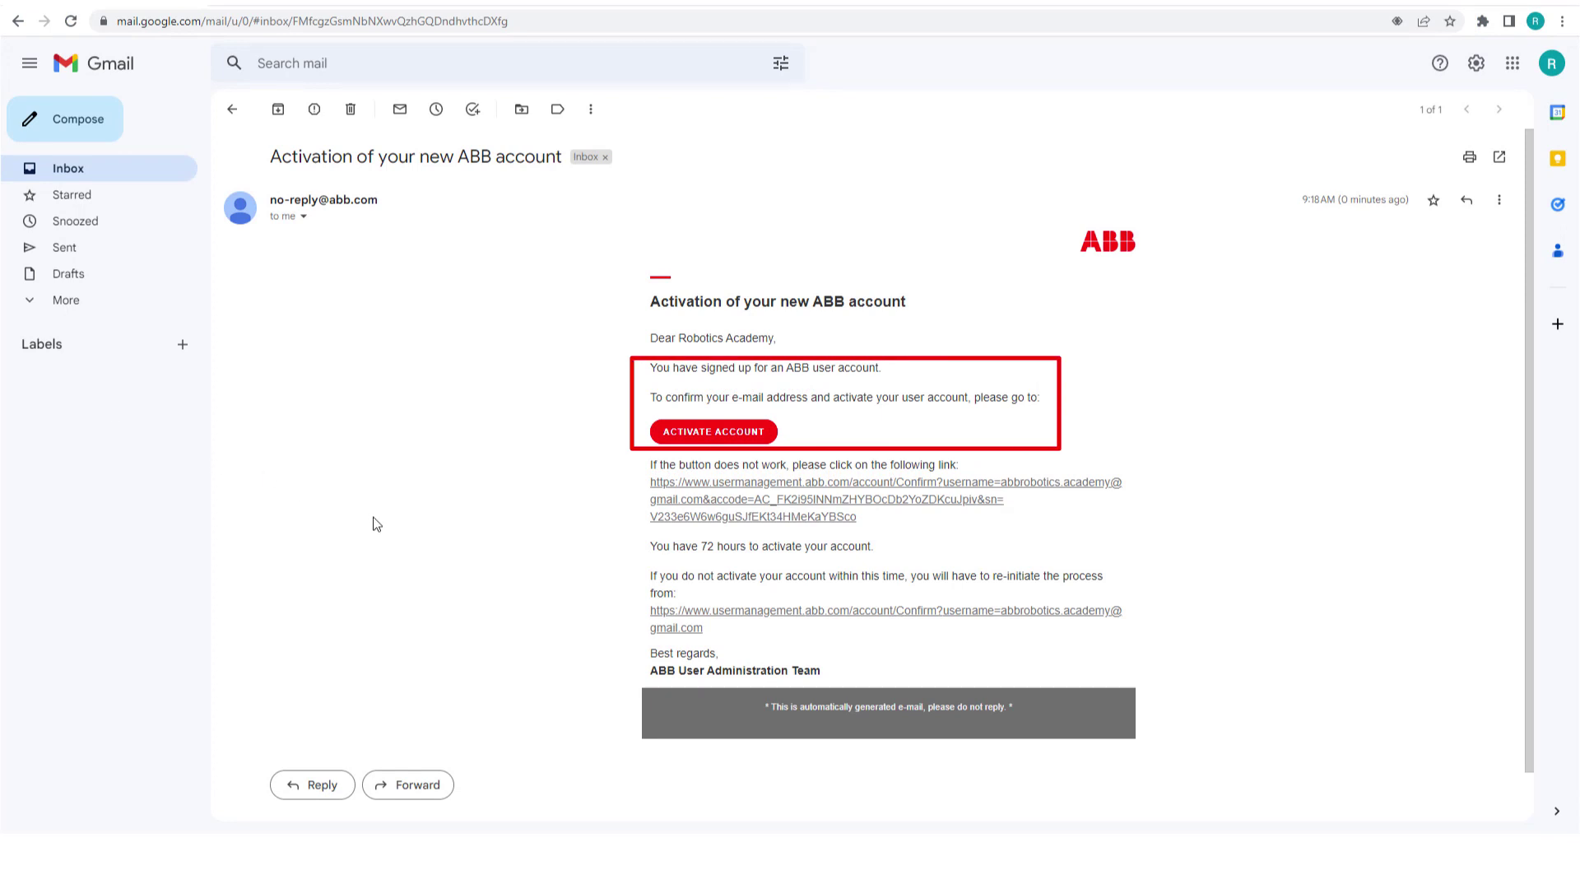
Follow the ACTIVATE ACCOUNT link in the ABB activation e-mail.
{"action": "left_click", "coordinate": [720, 432]}
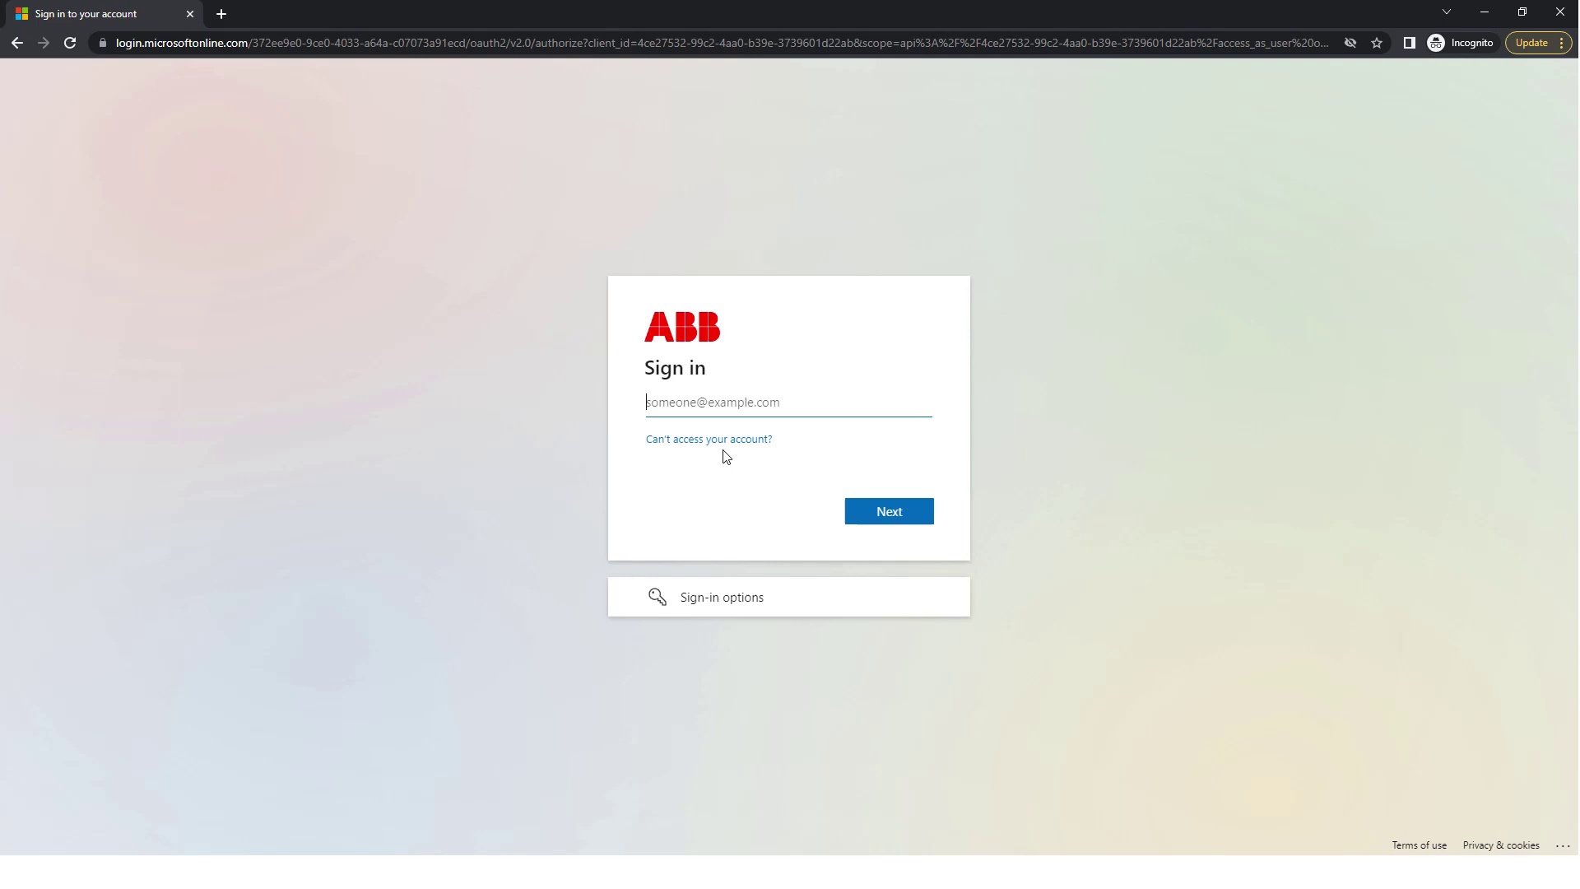
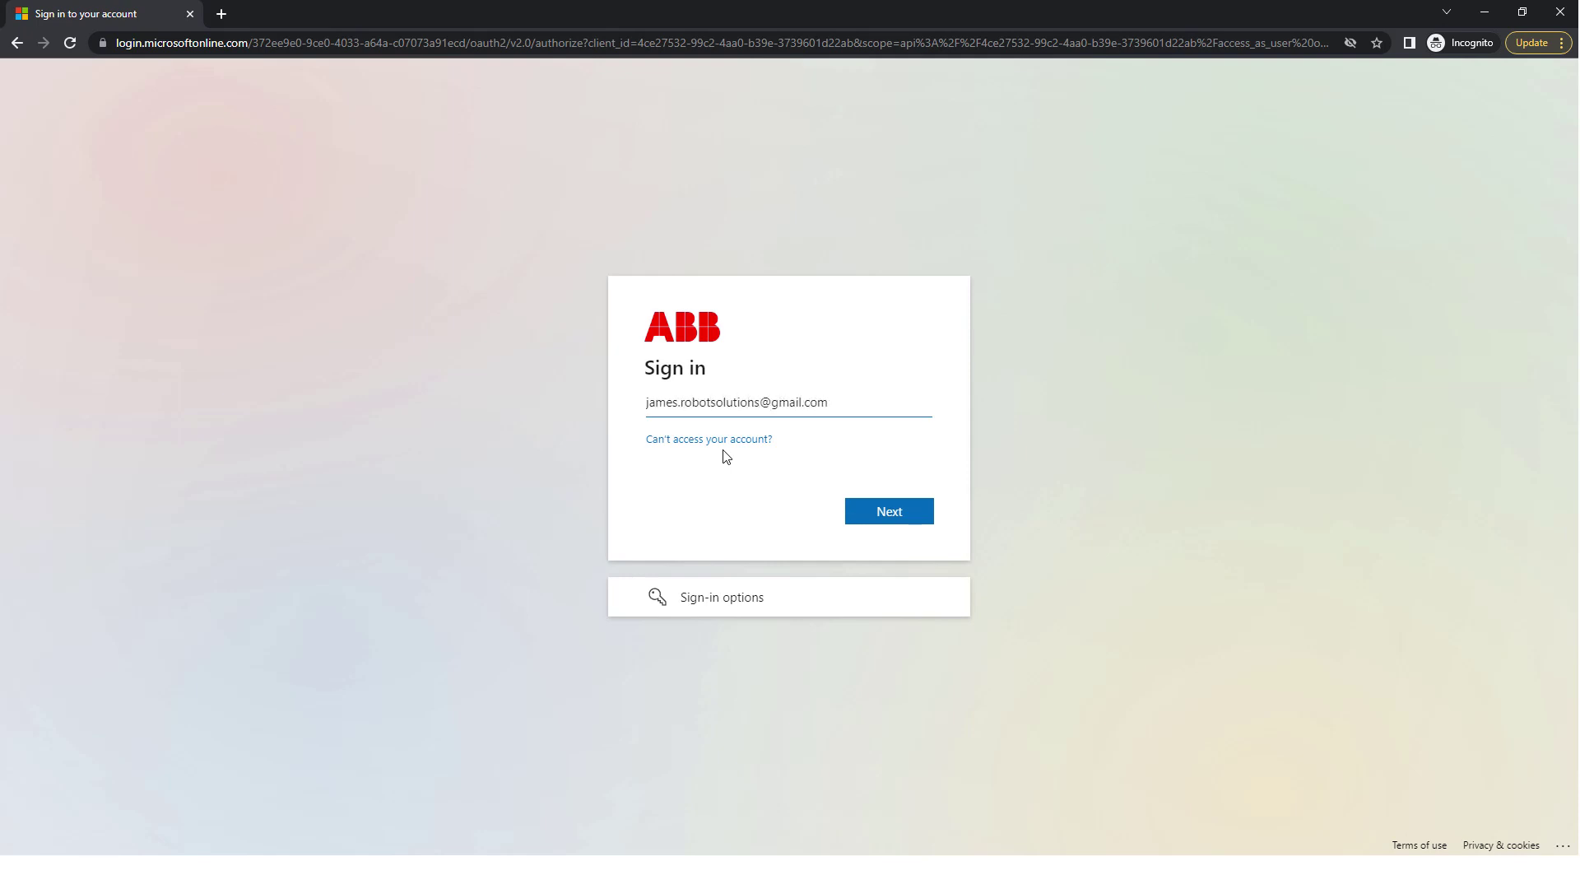
Log in on the ABB page with the new account's e-mail and password.
{"action": "left_click", "coordinate": [888, 511]}
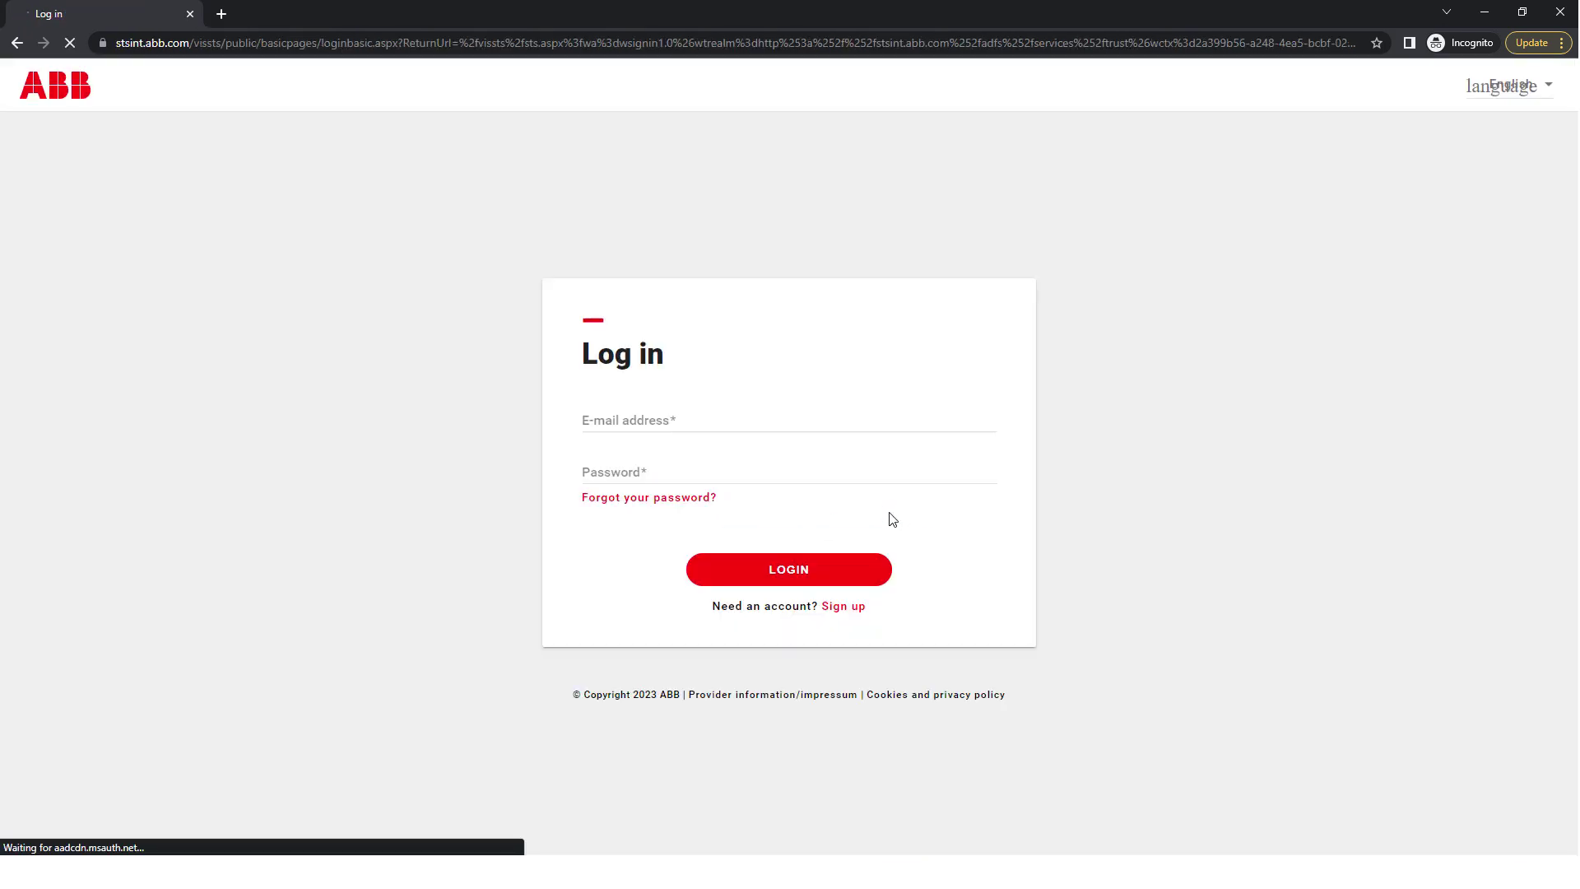
{"action": "left_click", "coordinate": [625, 420]}
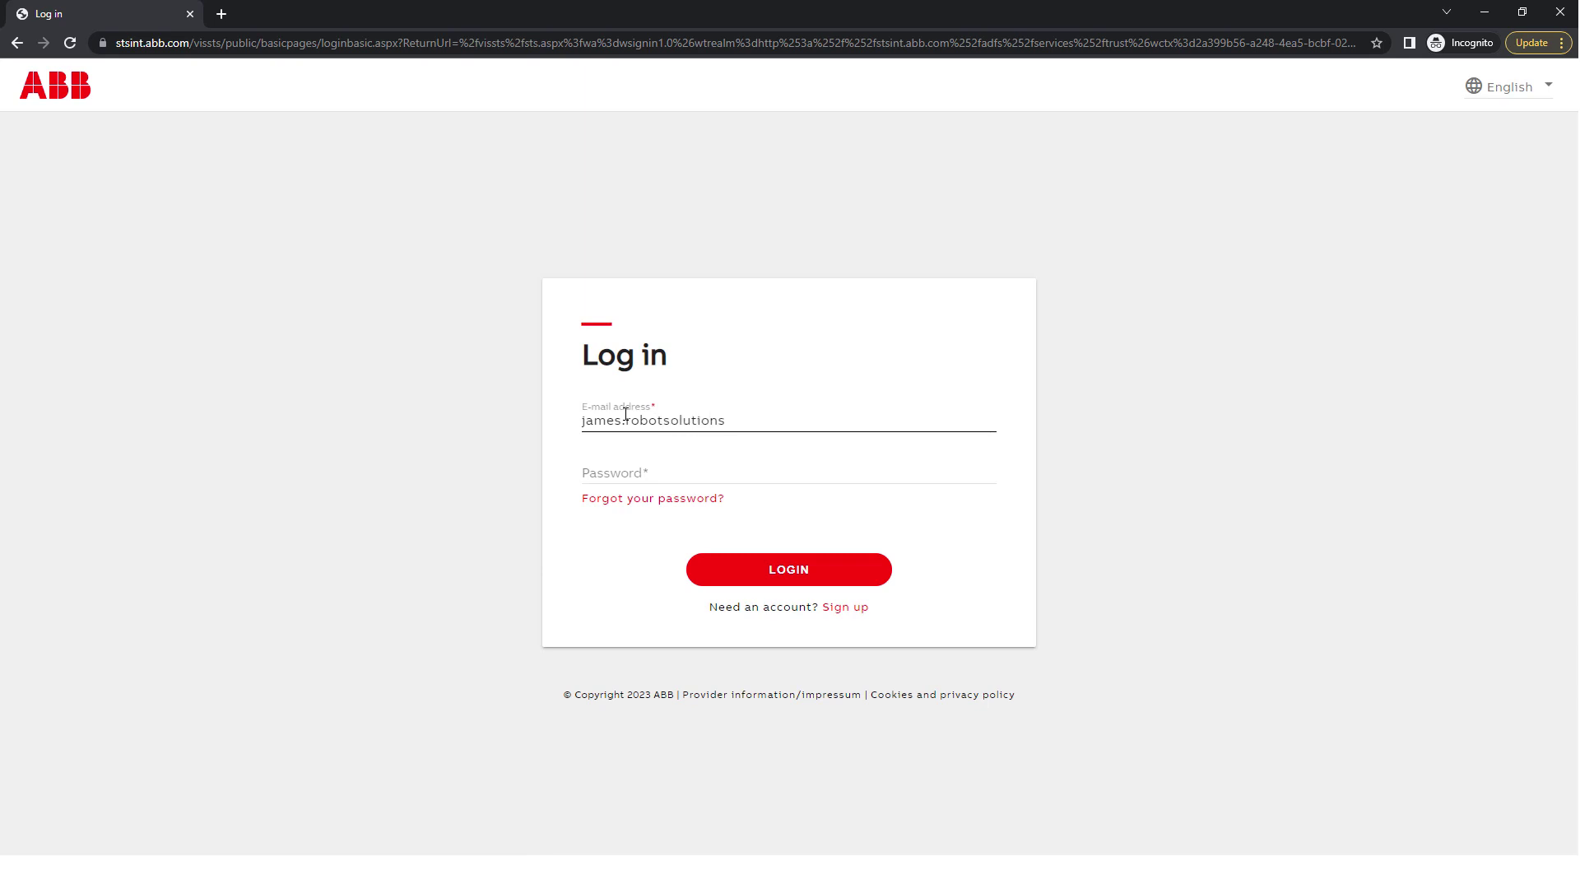
{"action": "key", "text": "Tab"}
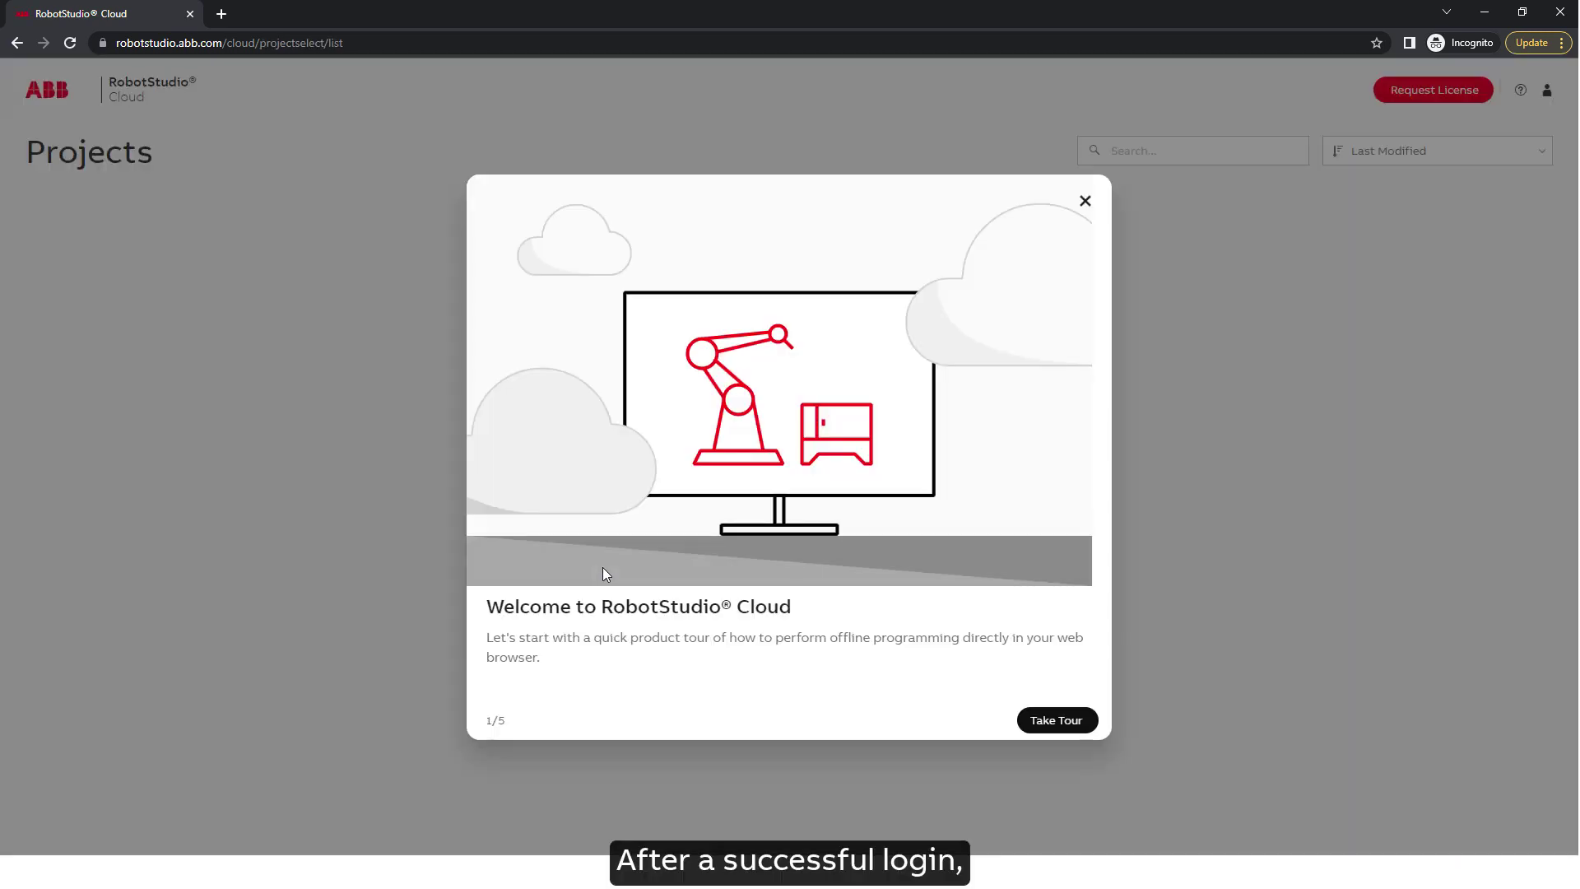
Finish the welcome tour, then open the Milling Demo project card.
{"action": "left_click", "coordinate": [1058, 724]}
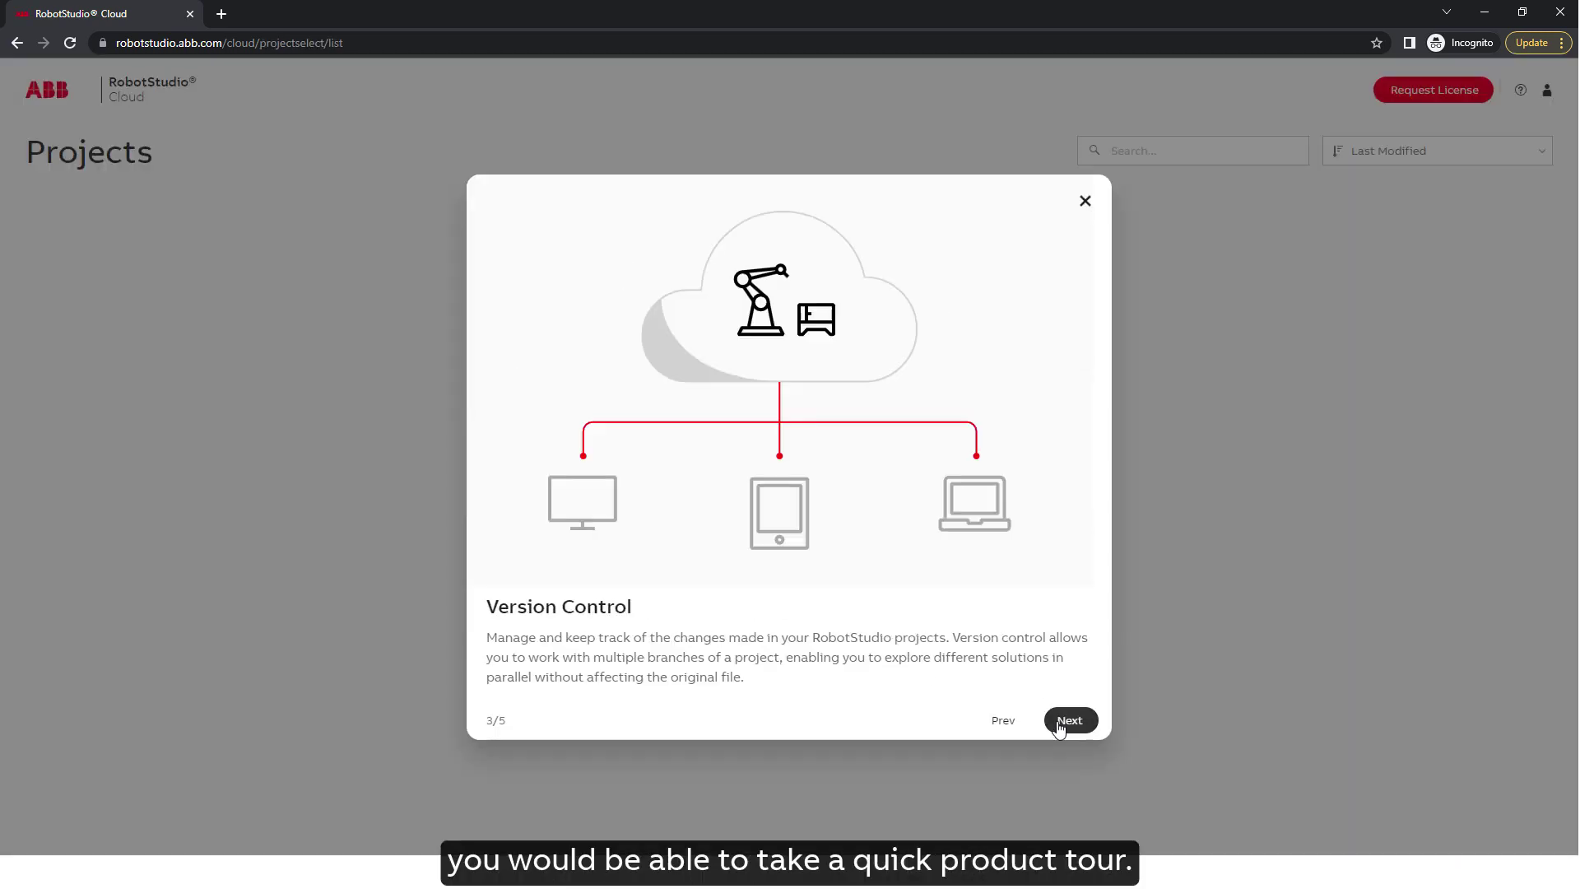
{"action": "left_click", "coordinate": [1057, 724]}
{"action": "left_click", "coordinate": [1059, 723]}
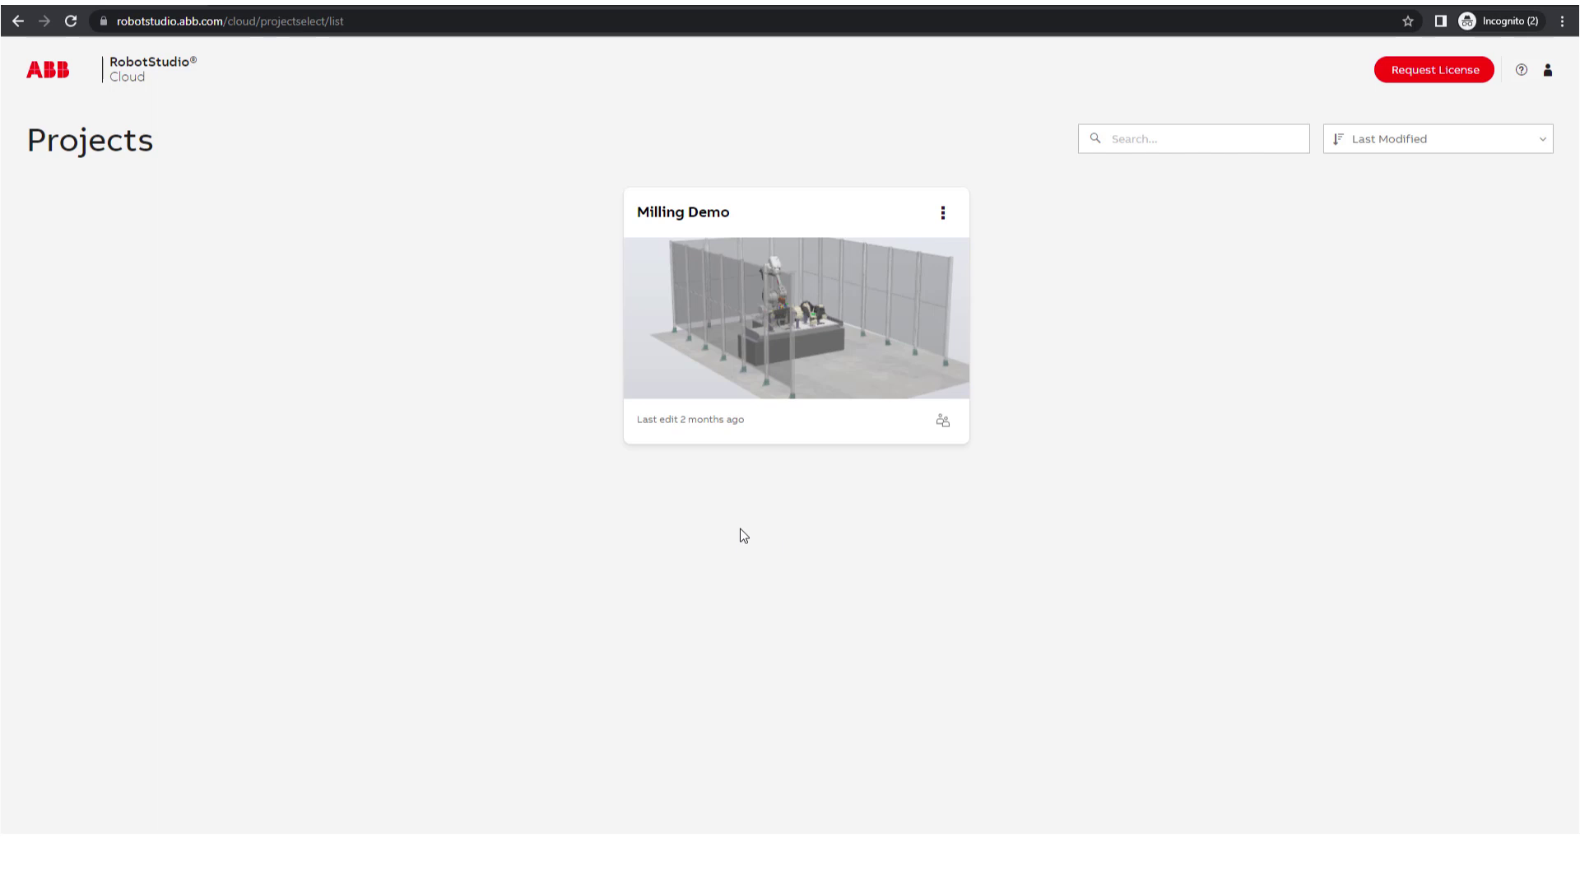
{"action": "mouse_move", "coordinate": [797, 318]}
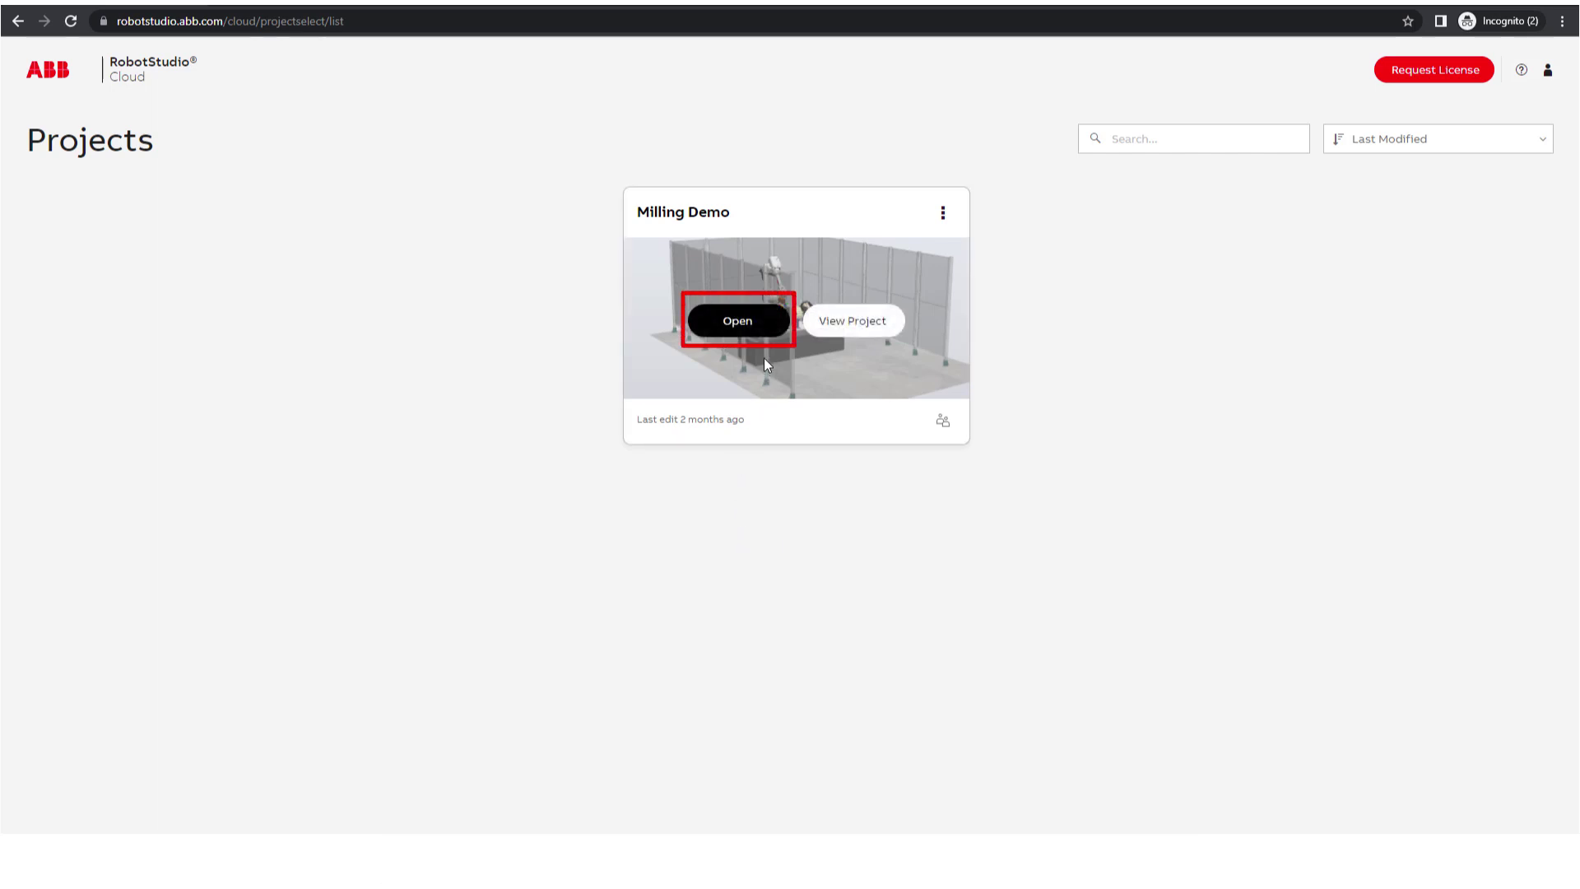
{"action": "left_click", "coordinate": [745, 319]}
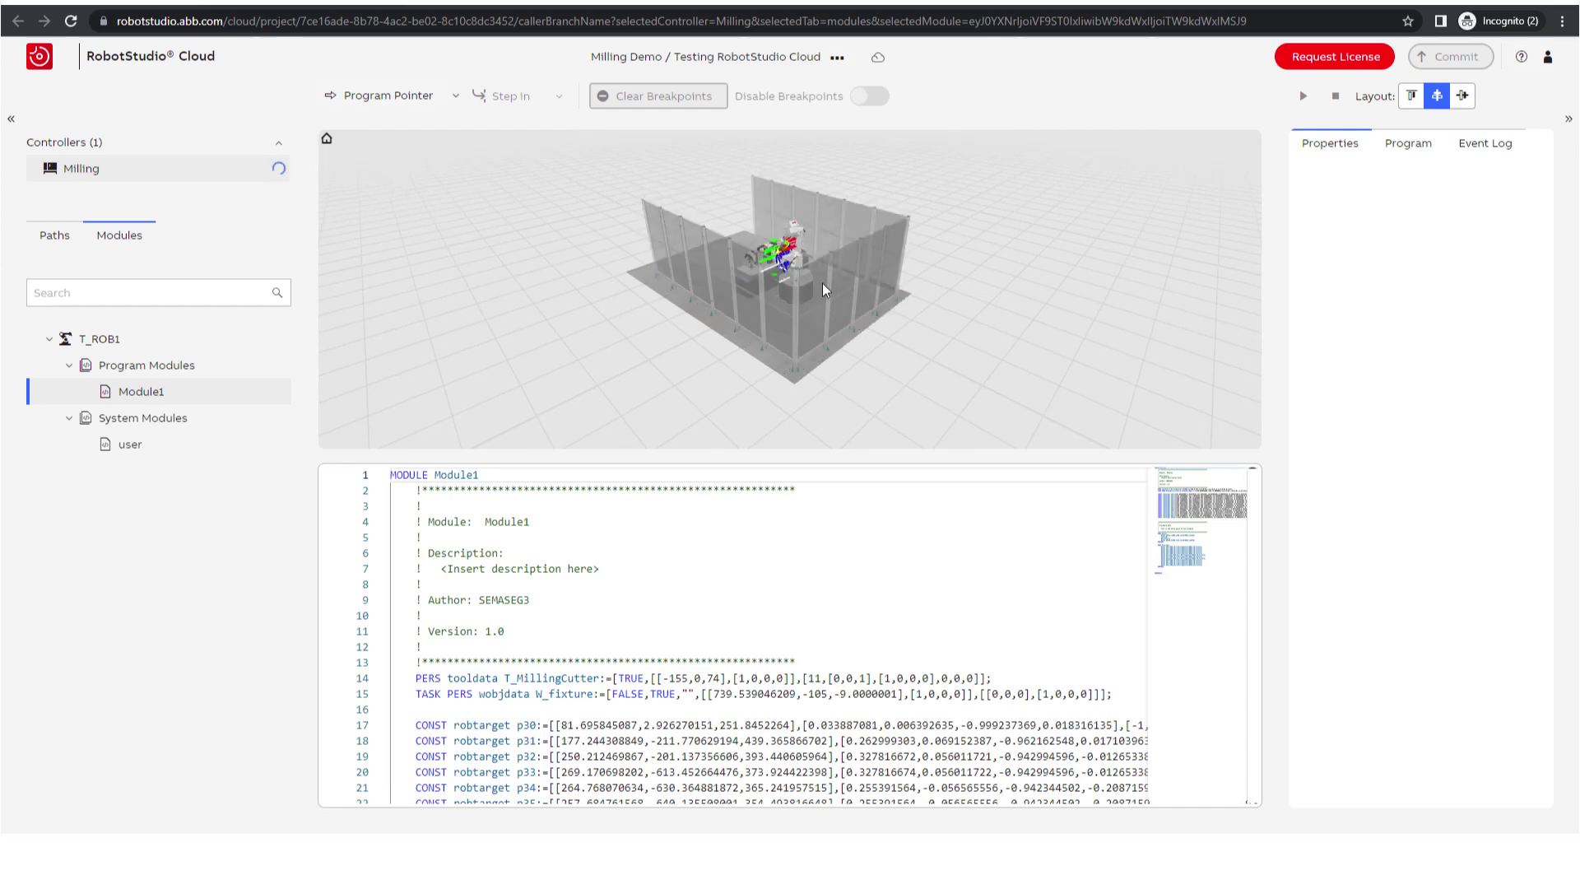
Enlarge the 3D view, zoom to the fixture, and select target p32, undoing a trial move.
{"action": "left_click", "coordinate": [744, 248]}
{"action": "scroll", "coordinate": [704, 355], "scroll_direction": "up", "scroll_amount": 4}
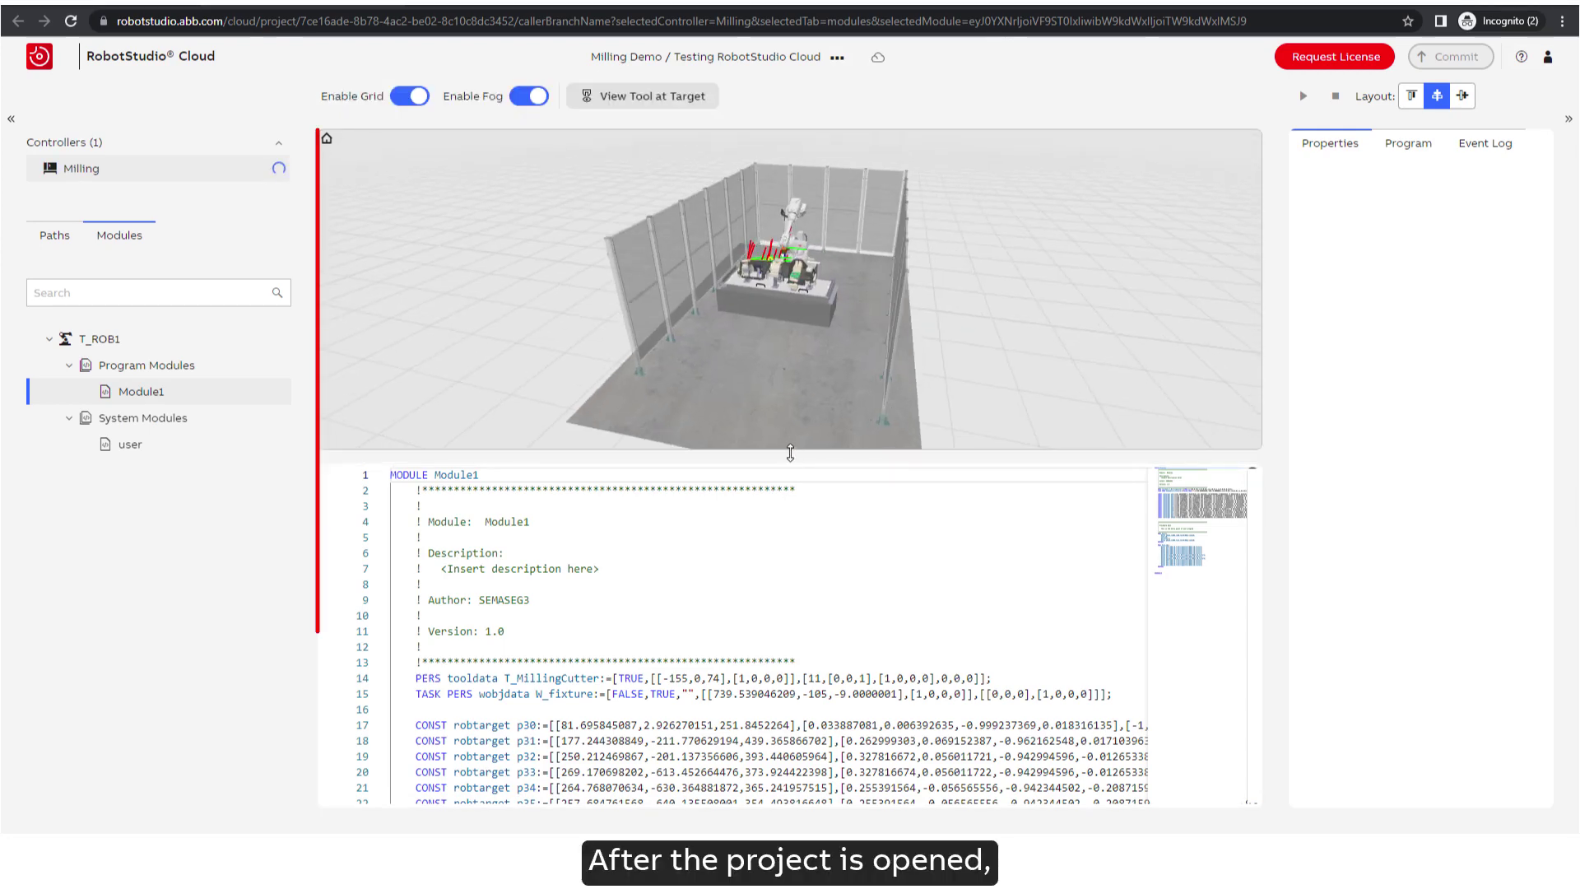
{"action": "left_click_drag", "start_coordinate": [791, 455], "coordinate": [790, 697]}
{"action": "left_click_drag", "start_coordinate": [693, 370], "coordinate": [764, 331]}
{"action": "scroll", "coordinate": [814, 333], "scroll_direction": "up", "scroll_amount": 3}
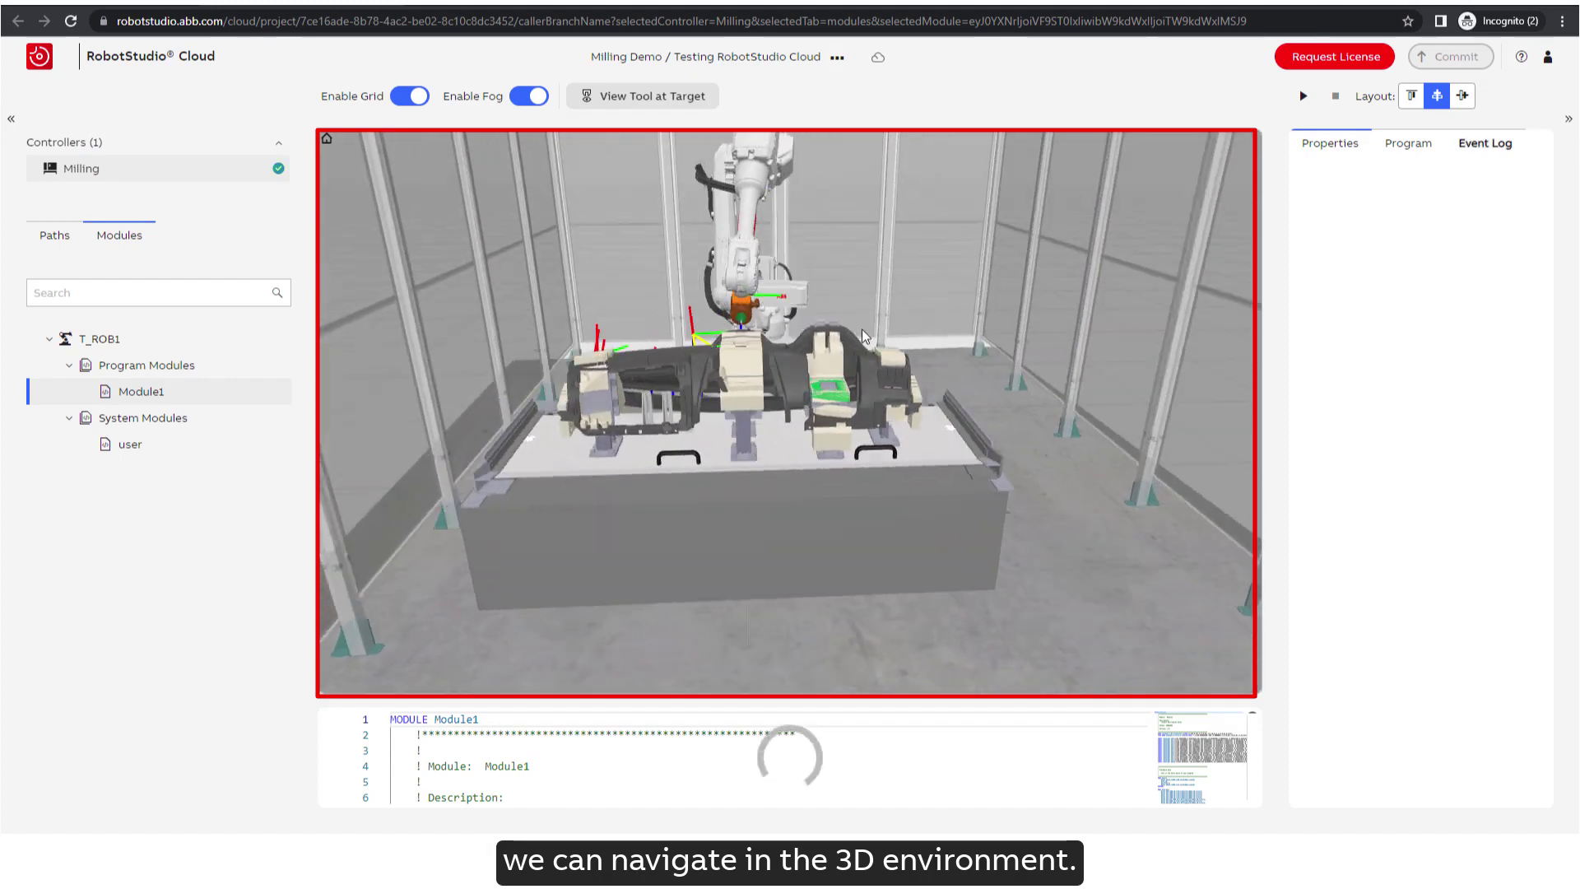
{"action": "left_click_drag", "start_coordinate": [862, 328], "coordinate": [882, 356]}
{"action": "scroll", "coordinate": [688, 386], "scroll_direction": "up", "scroll_amount": 5}
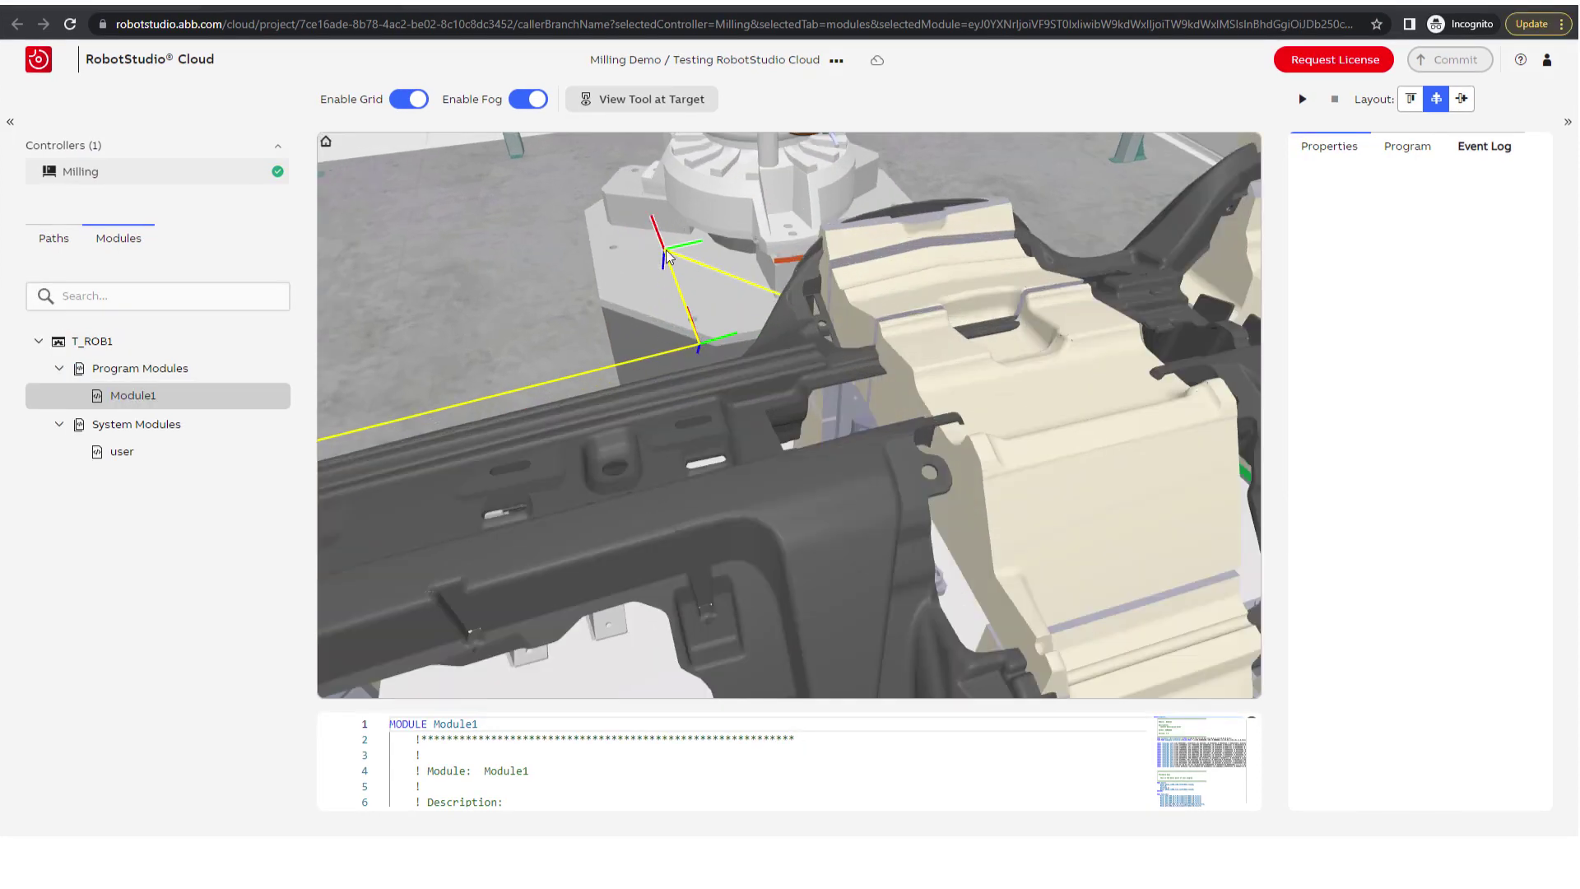
{"action": "scroll", "coordinate": [666, 254], "scroll_direction": "up", "scroll_amount": 5}
{"action": "left_click", "coordinate": [741, 376]}
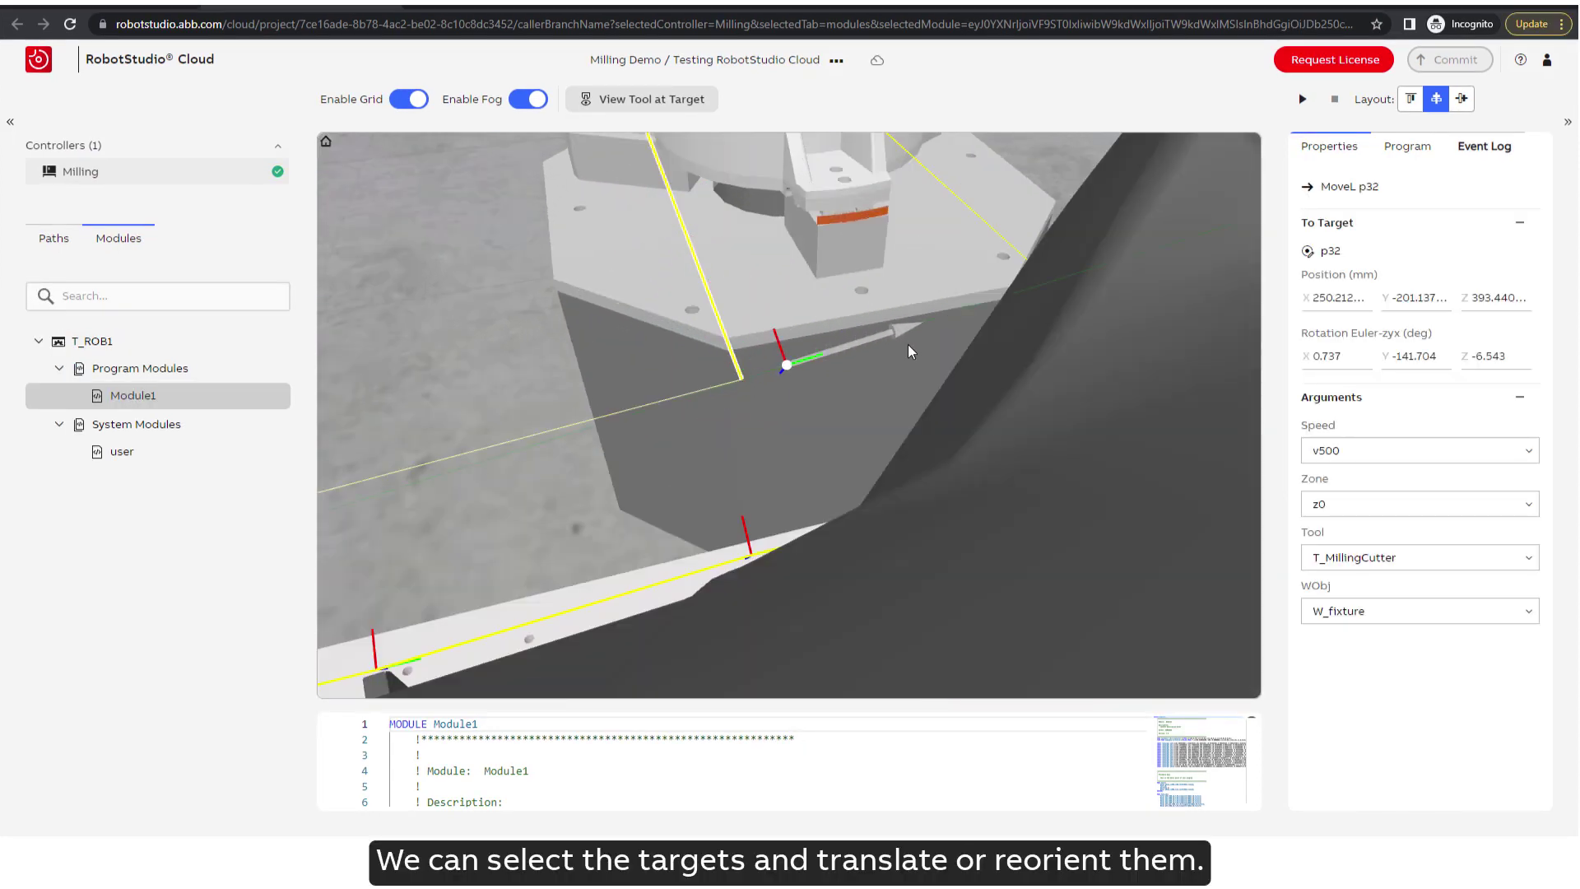
{"action": "left_click_drag", "start_coordinate": [908, 329], "coordinate": [914, 339]}
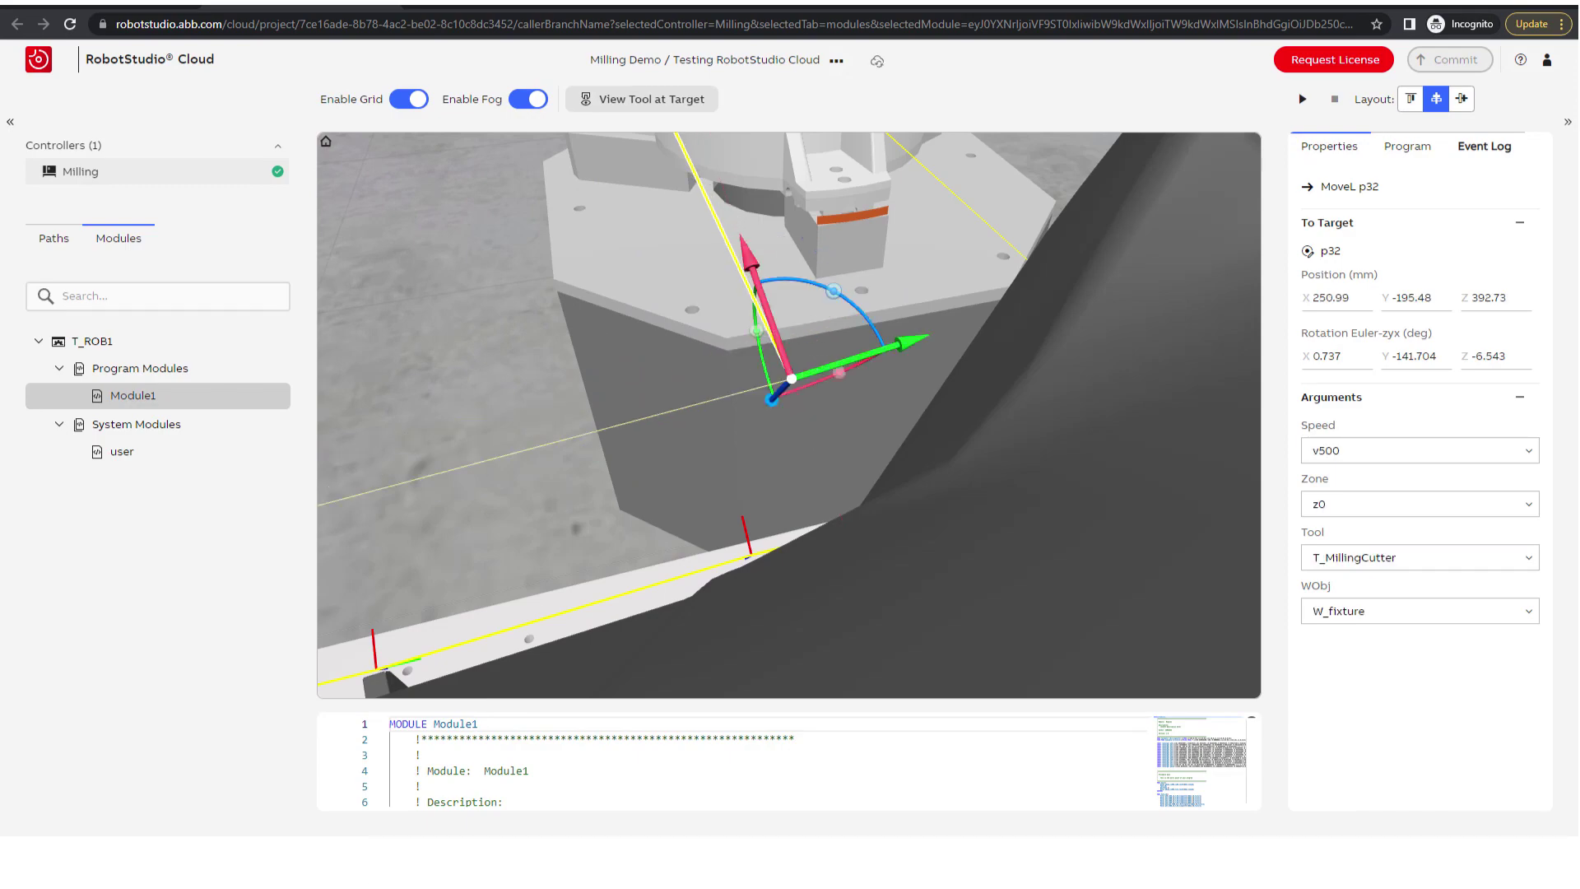
{"action": "key", "text": "ctrl+z"}
{"action": "scroll", "coordinate": [688, 421], "scroll_direction": "down", "scroll_amount": 8}
Show the tool at p32, drag p32 to a new spot, and tilt it.
{"action": "mouse_move", "coordinate": [688, 421]}
{"action": "left_mouse_down"}
{"action": "mouse_move", "coordinate": [624, 351]}
{"action": "mouse_move", "coordinate": [691, 283]}
{"action": "left_mouse_up"}
{"action": "left_click", "coordinate": [675, 97]}
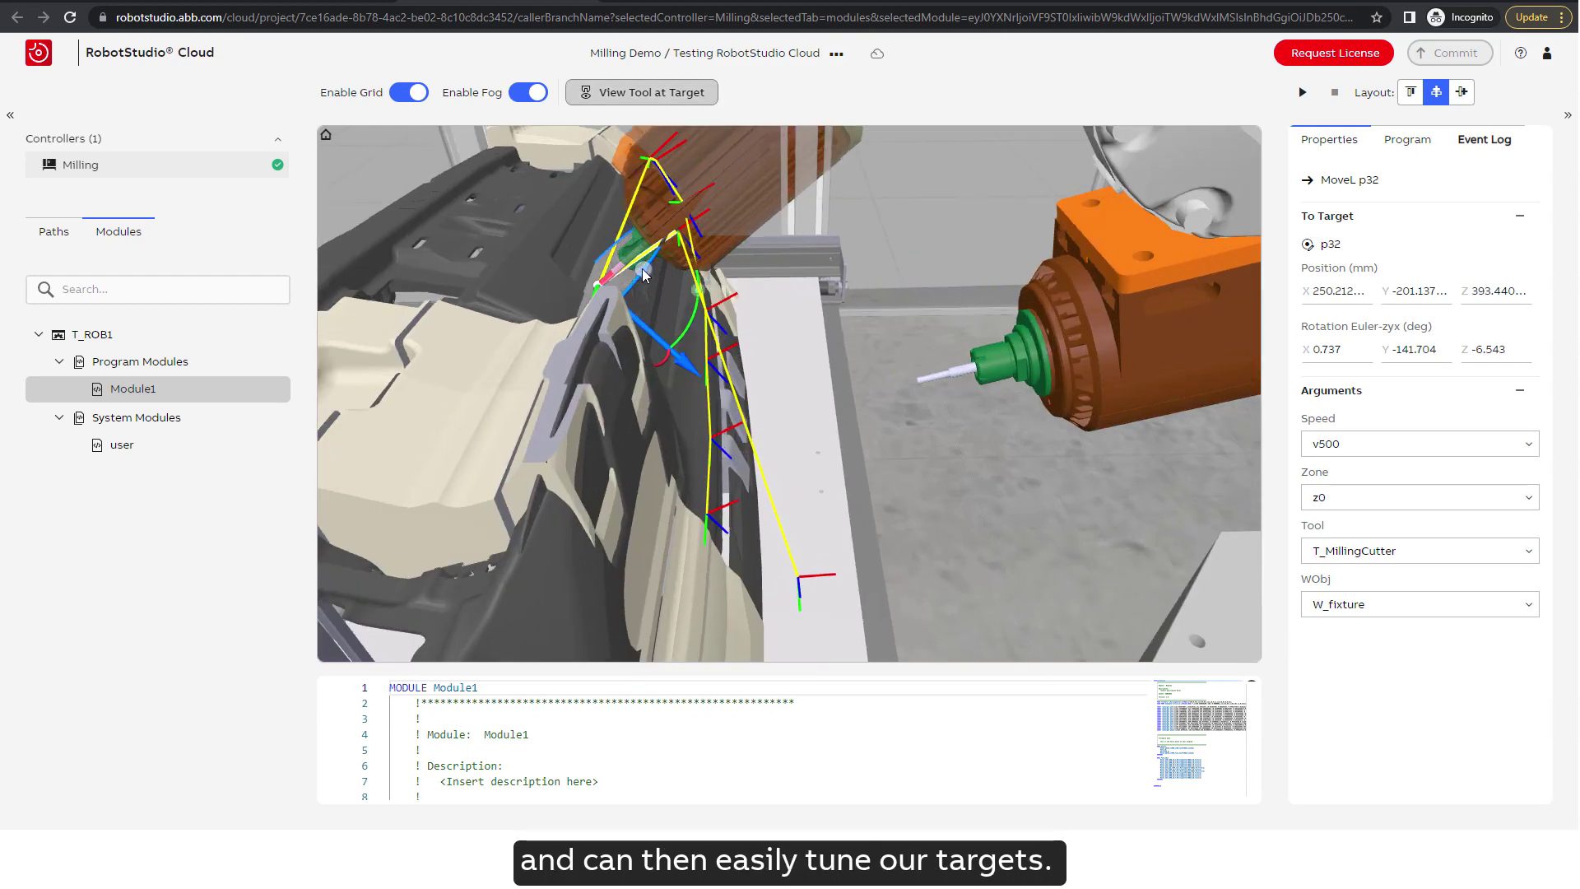
{"action": "left_click_drag", "start_coordinate": [642, 274], "coordinate": [749, 443]}
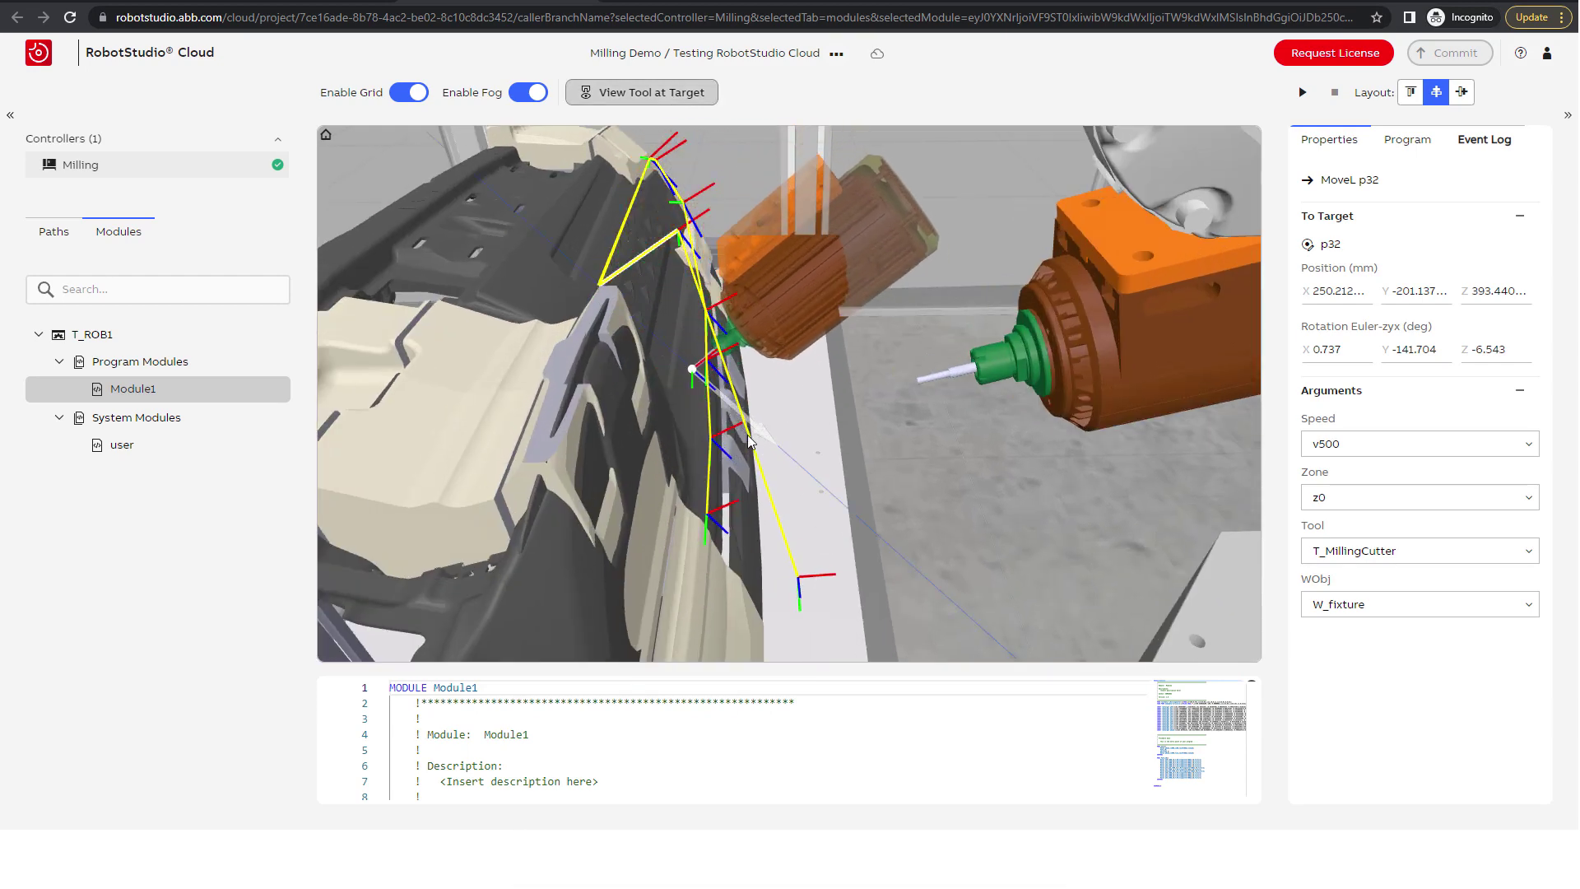
{"action": "left_click", "coordinate": [749, 420]}
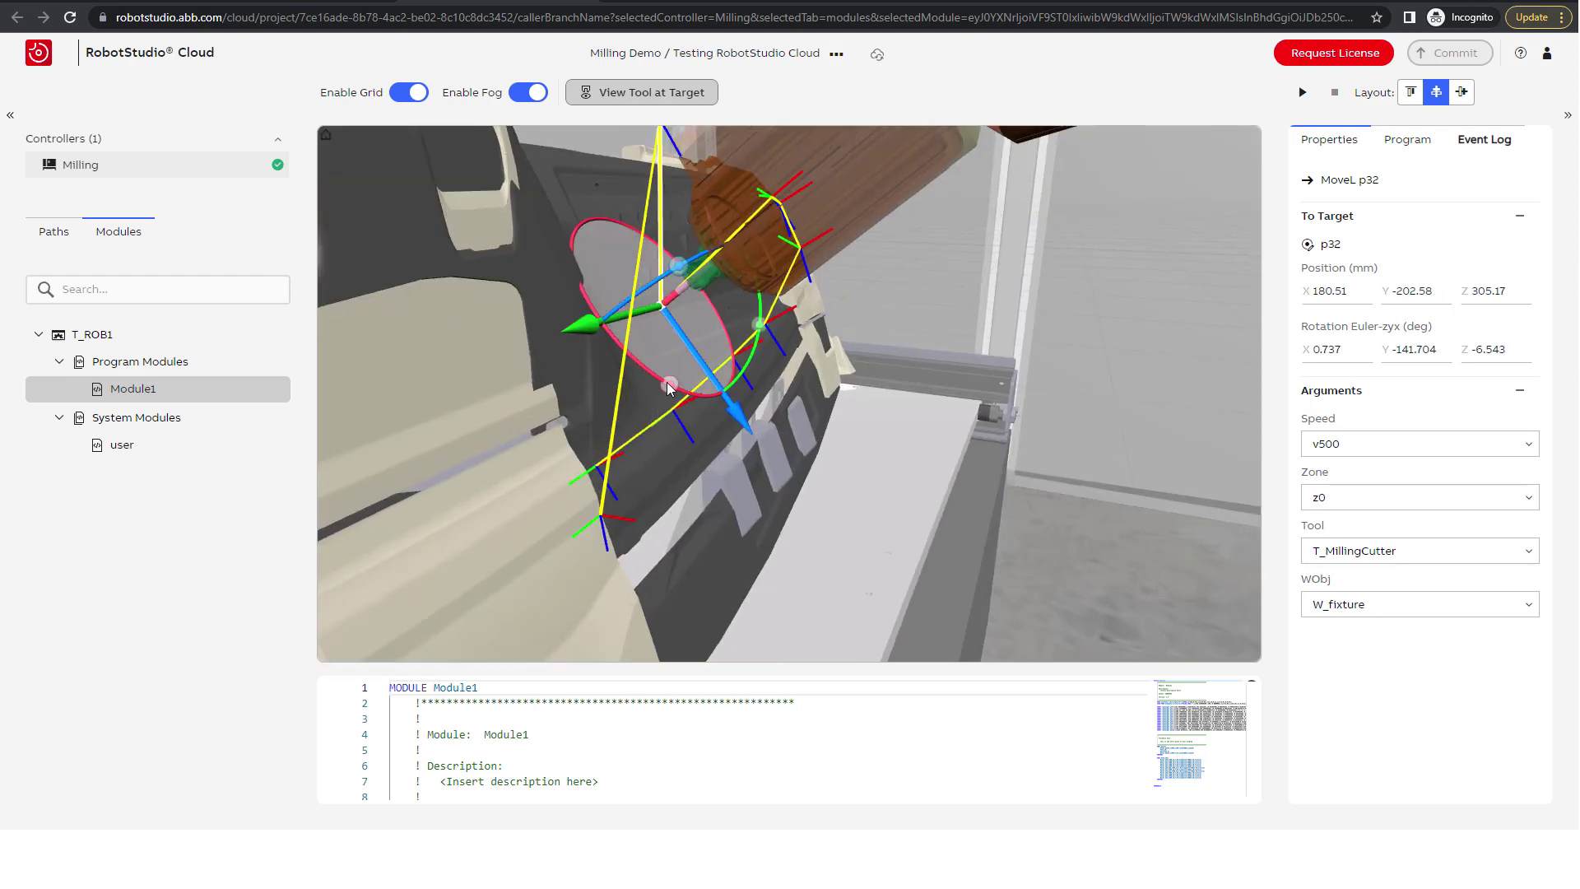
{"action": "left_click_drag", "start_coordinate": [668, 388], "coordinate": [630, 347]}
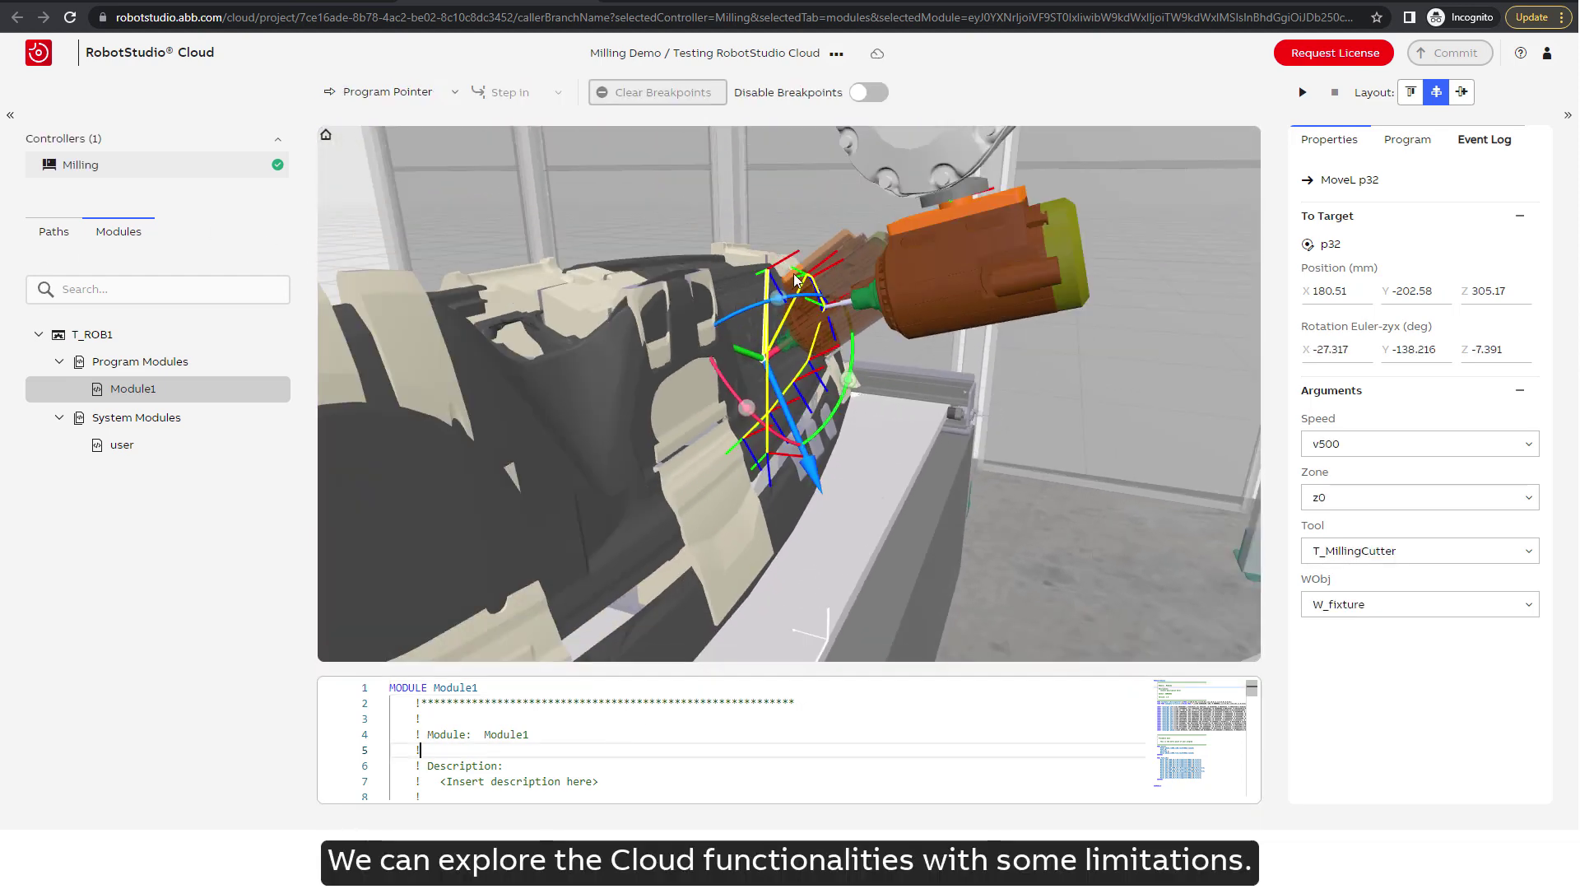
Check the Program Pointer dropdown and the Milling controller and Module1 context menus.
{"action": "left_click", "coordinate": [388, 91]}
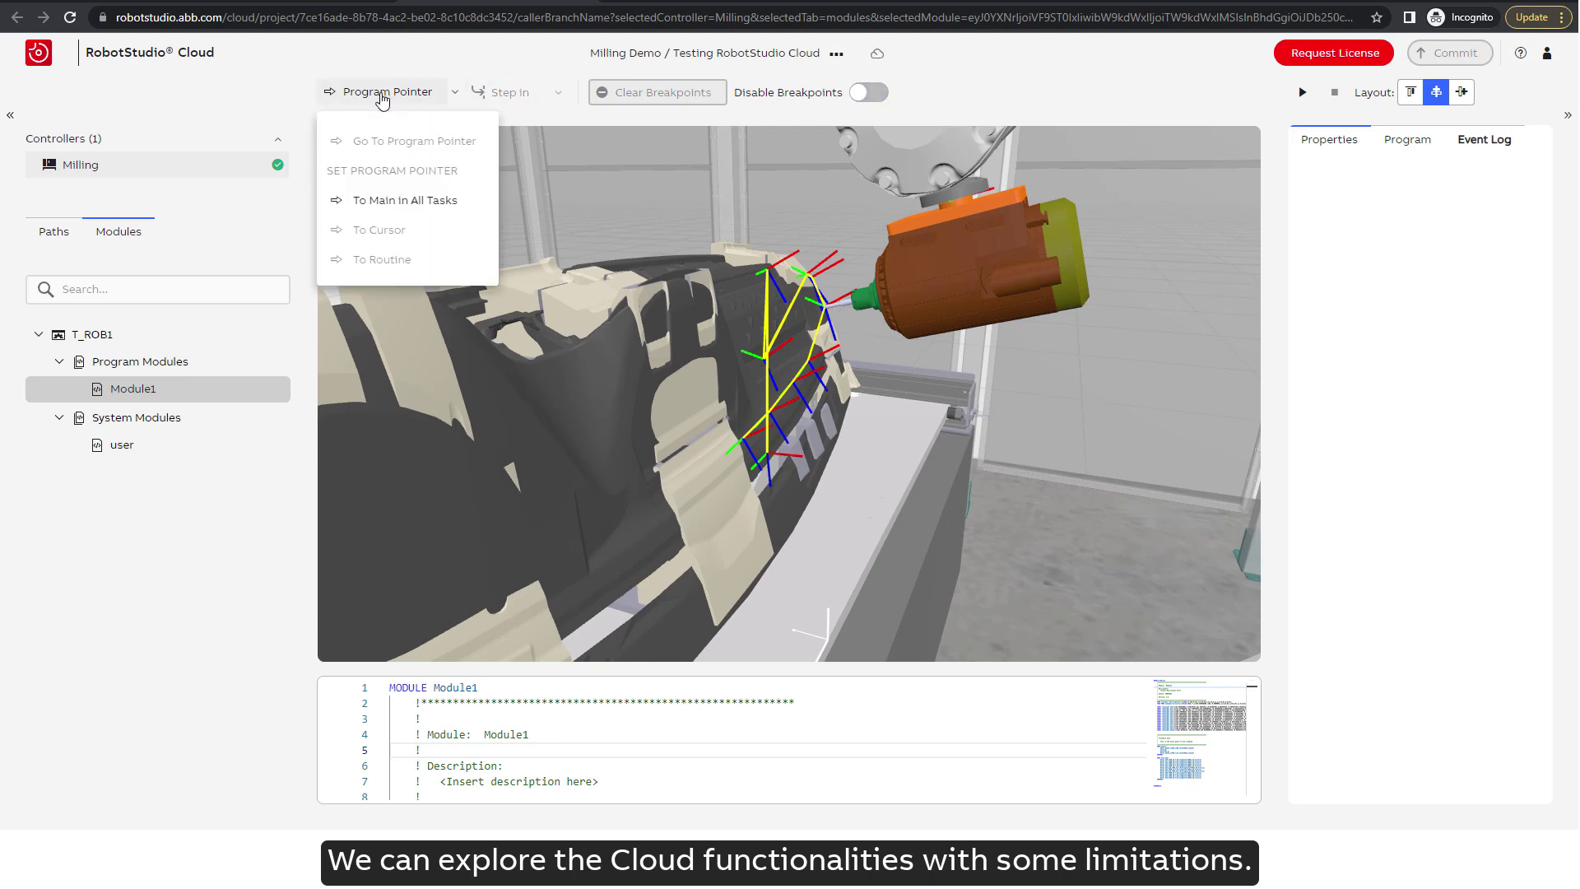
{"action": "left_click", "coordinate": [421, 212]}
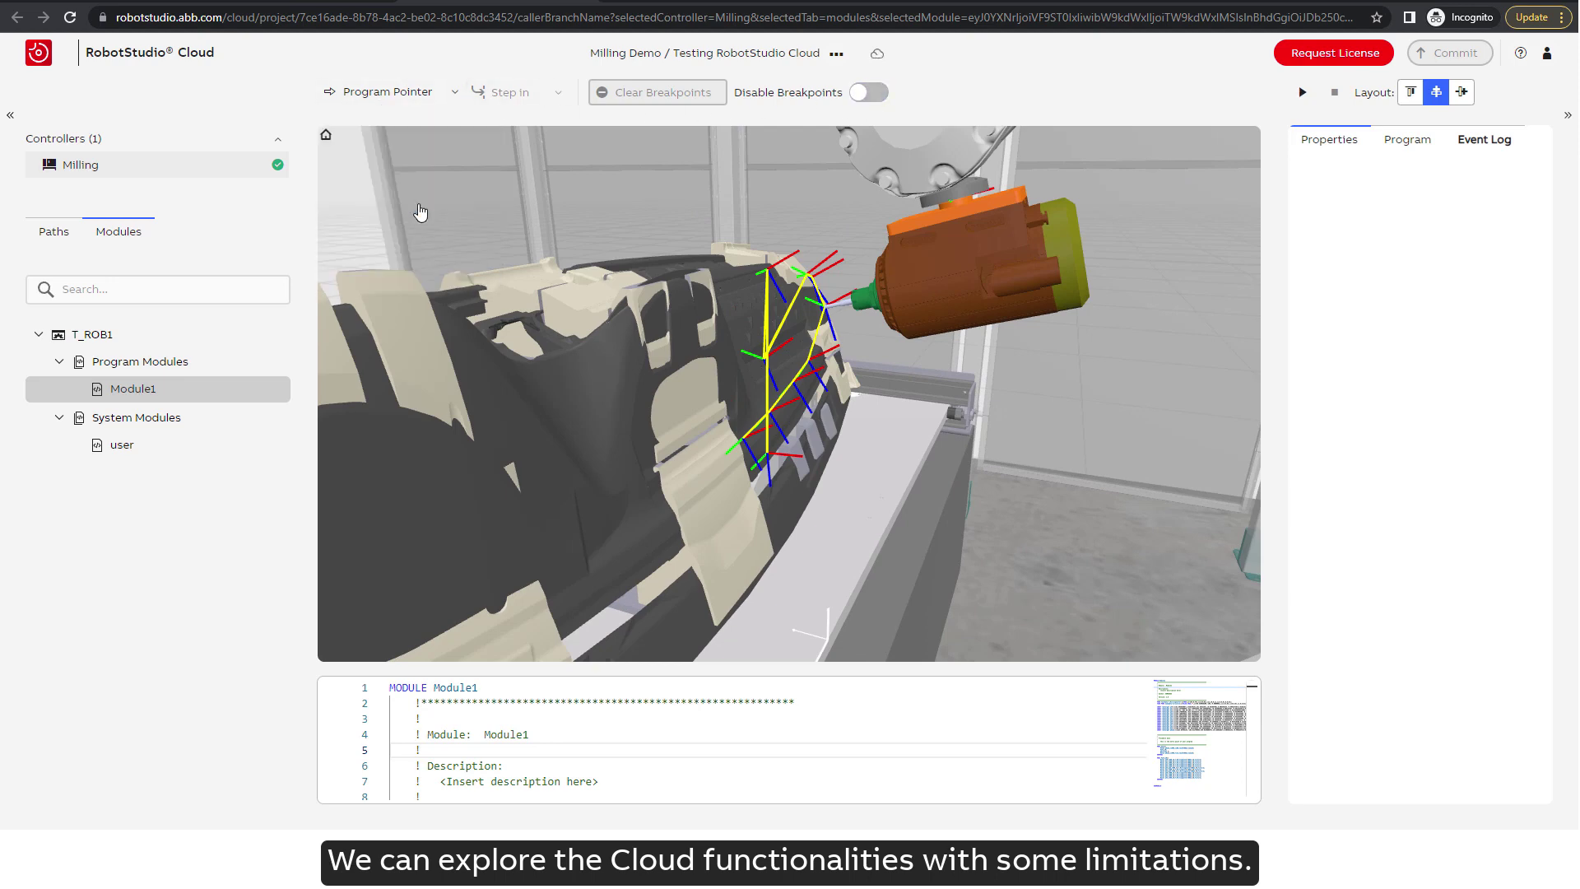
{"action": "right_click", "coordinate": [157, 177]}
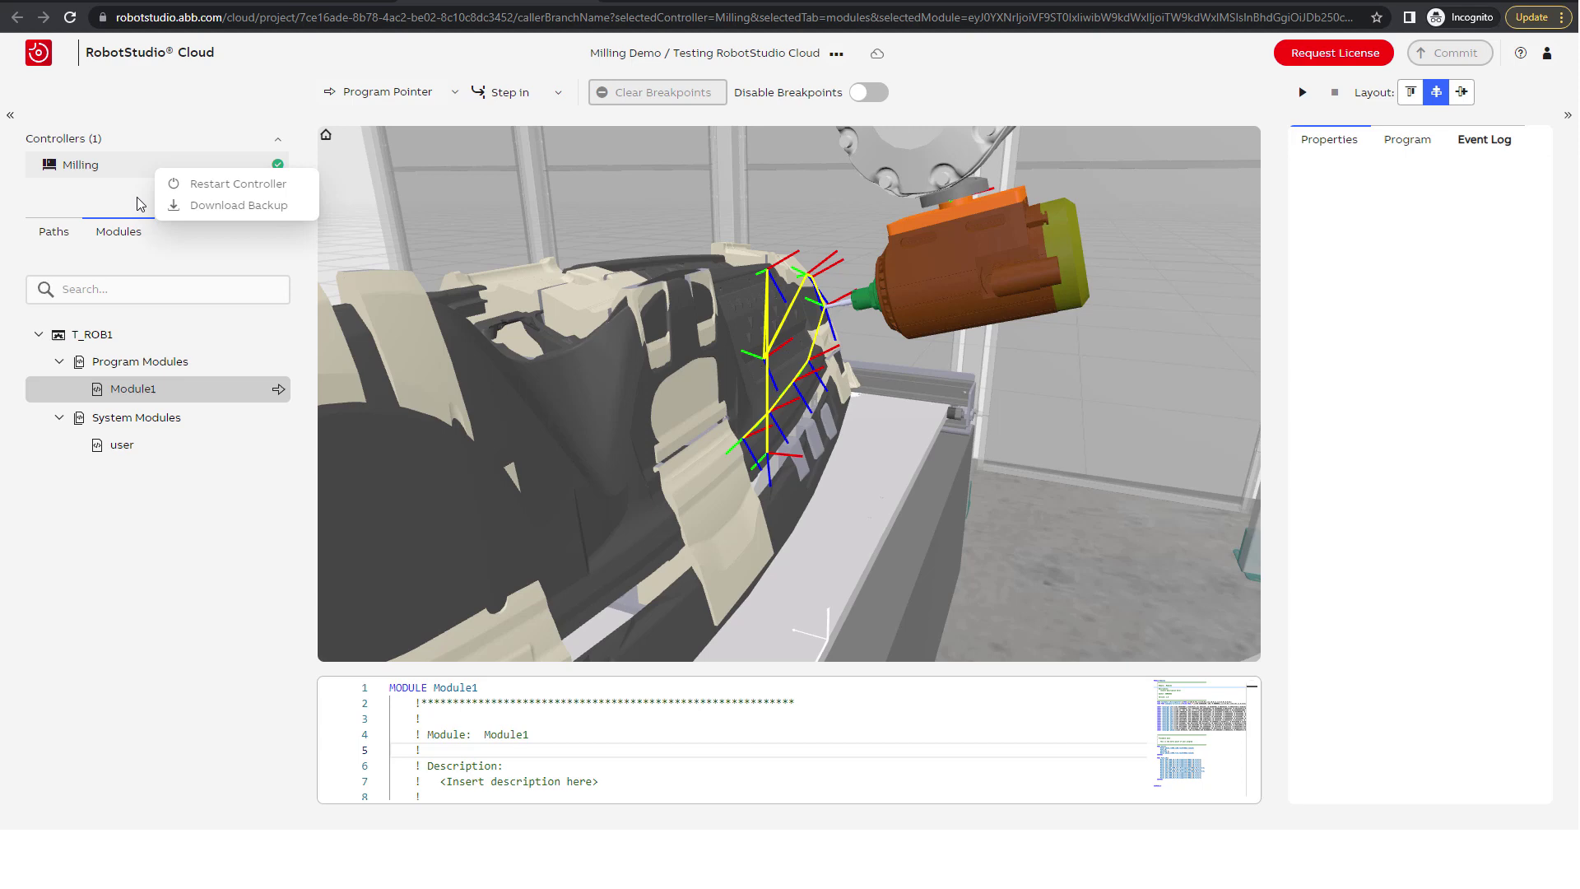
{"action": "right_click", "coordinate": [132, 390]}
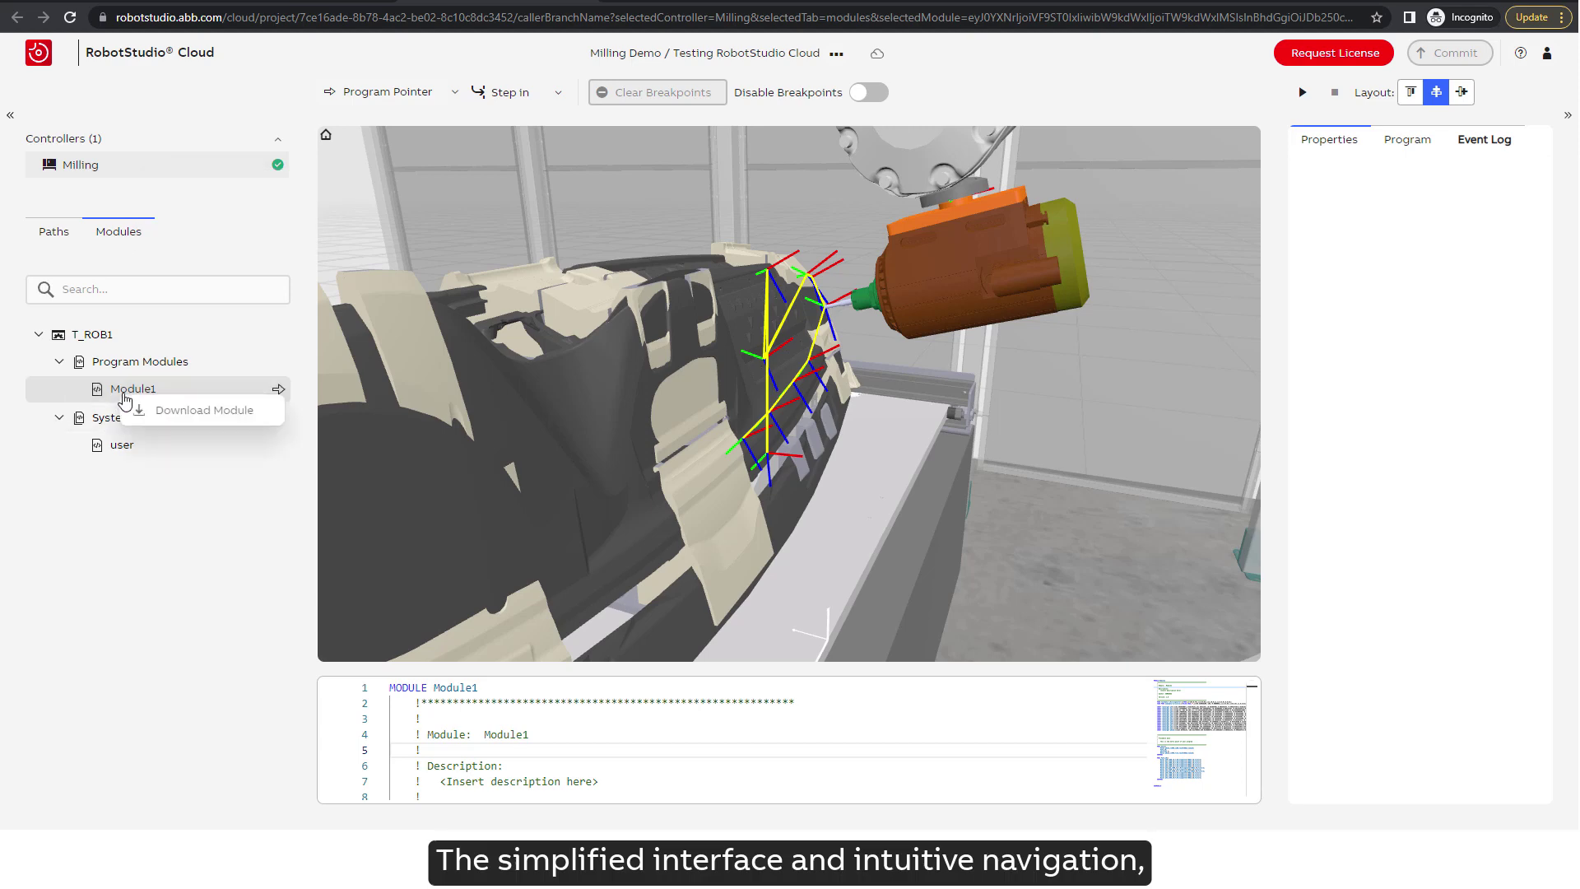
Browse Path_20's MoveL instructions and the T_ROB1 tree, ending on the Modules list.
{"action": "left_click", "coordinate": [53, 232]}
{"action": "left_click", "coordinate": [159, 466]}
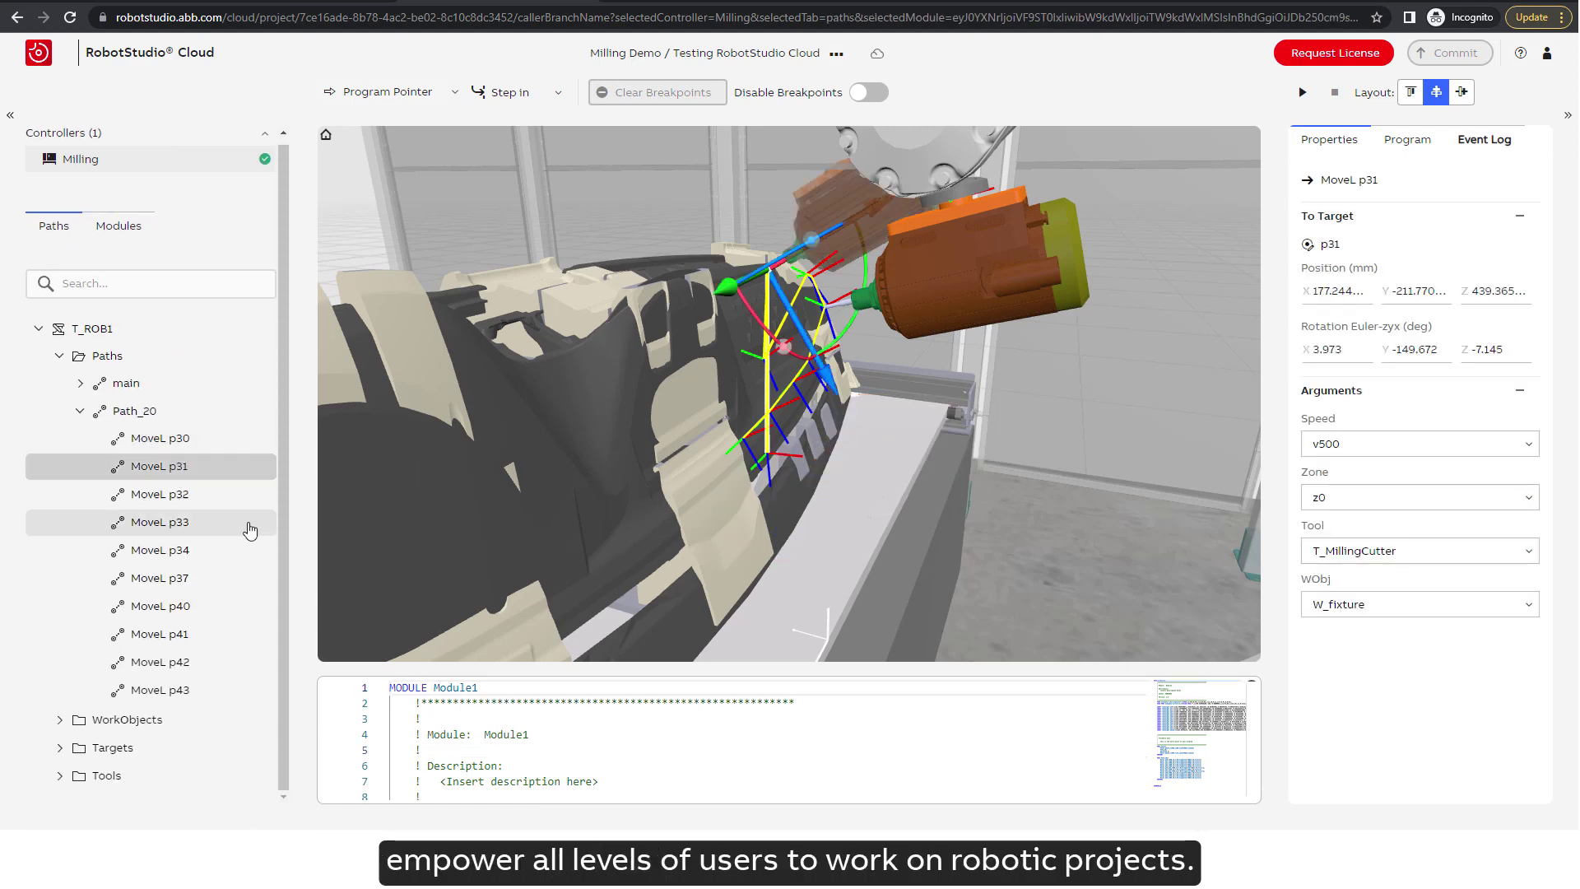
{"action": "left_click", "coordinate": [160, 521]}
{"action": "left_click", "coordinate": [158, 549]}
{"action": "left_click", "coordinate": [159, 605]}
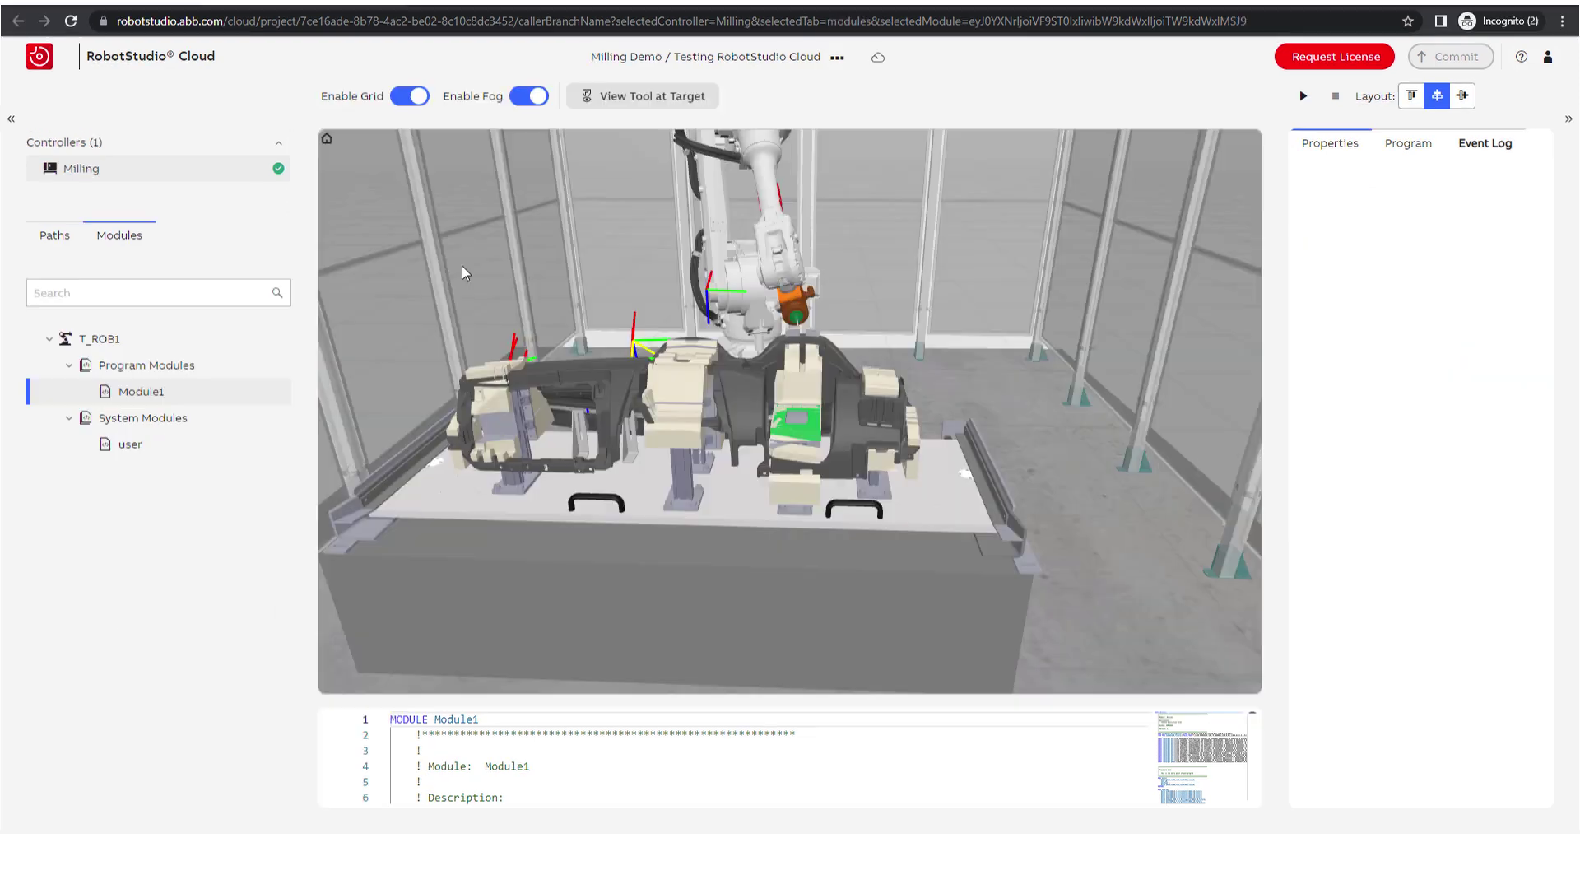
{"action": "left_click", "coordinate": [55, 236]}
{"action": "left_click", "coordinate": [50, 339]}
{"action": "left_click", "coordinate": [119, 235]}
Toggle both side panels, orbit to a wider cell view, and enlarge the code editor.
{"action": "left_click", "coordinate": [11, 120]}
{"action": "left_click", "coordinate": [1568, 119]}
{"action": "middle_click_drag", "start_coordinate": [790, 407], "coordinate": [825, 388]}
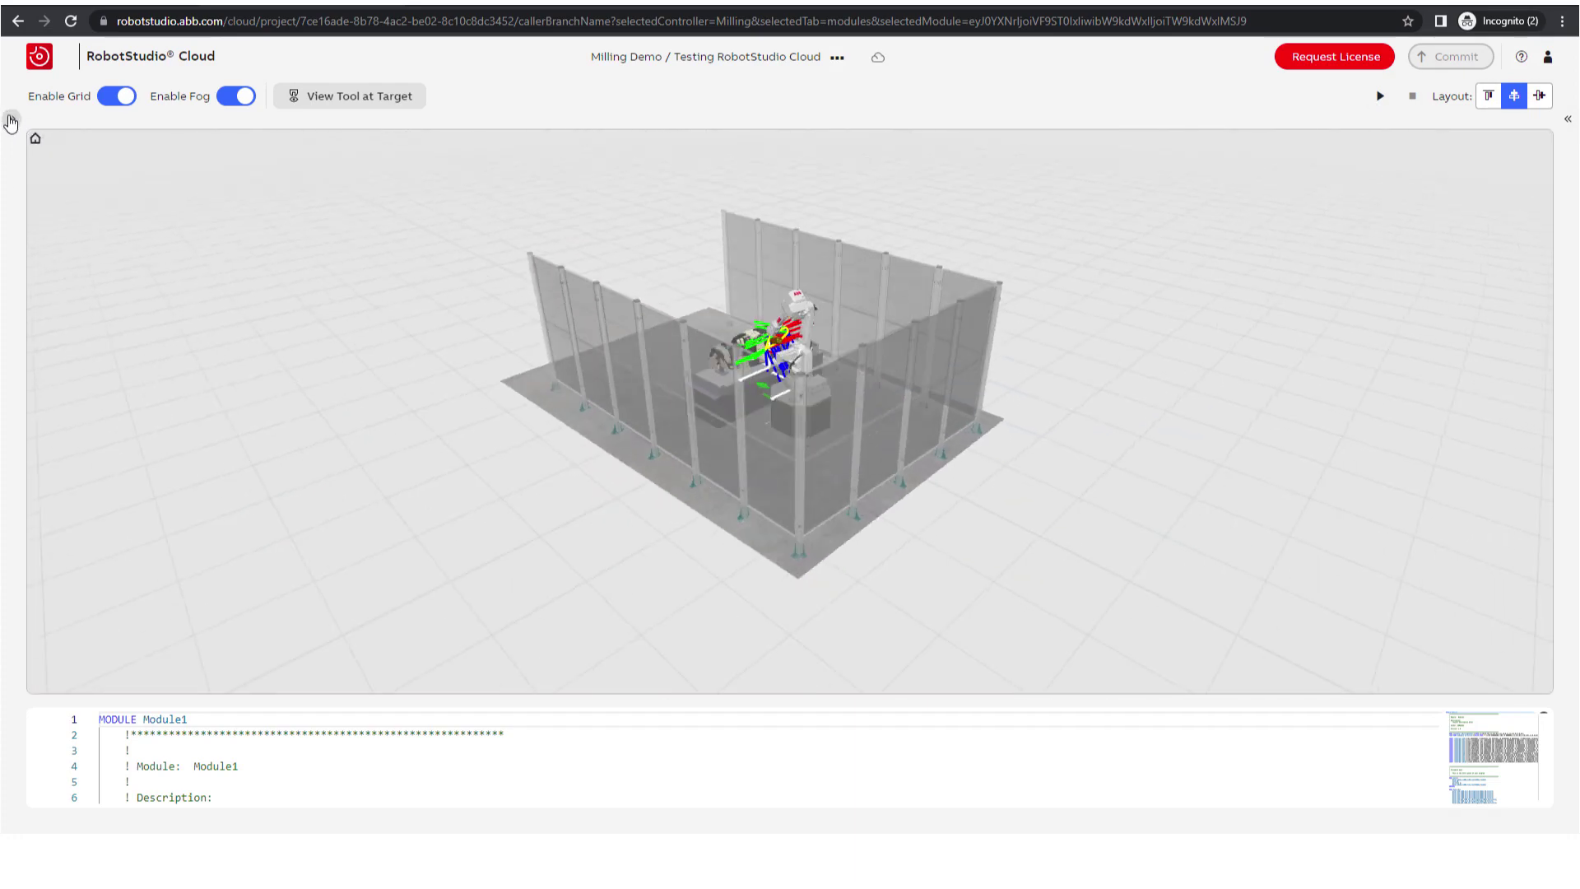
{"action": "left_click", "coordinate": [11, 120]}
{"action": "left_click", "coordinate": [1568, 119]}
{"action": "left_click_drag", "start_coordinate": [591, 699], "coordinate": [524, 346]}
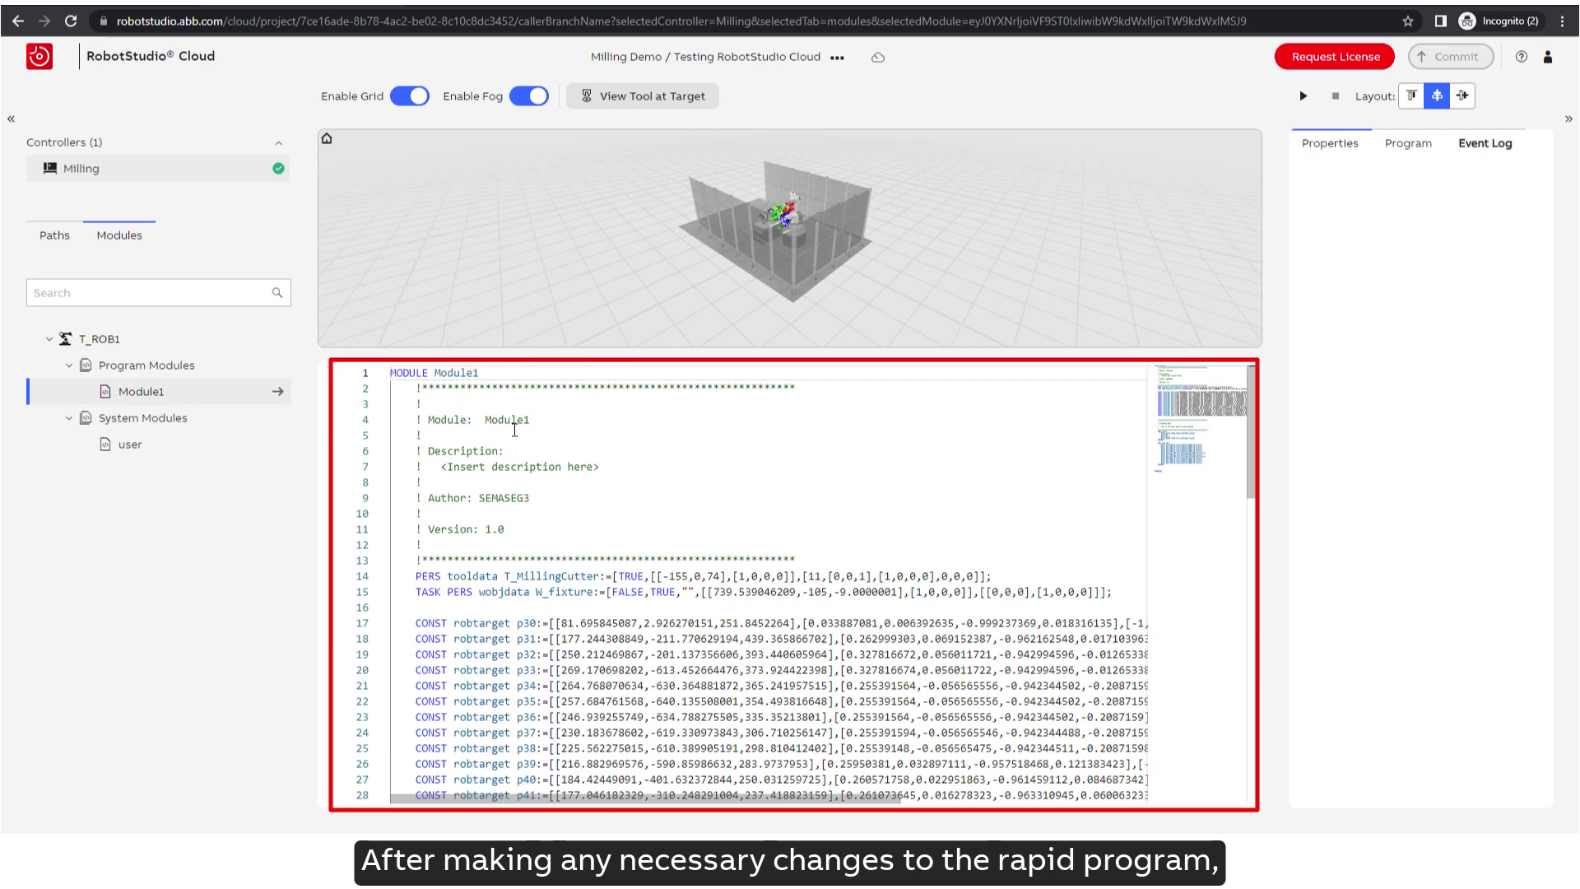
{"action": "scroll", "coordinate": [533, 589], "scroll_direction": "down", "scroll_amount": 10}
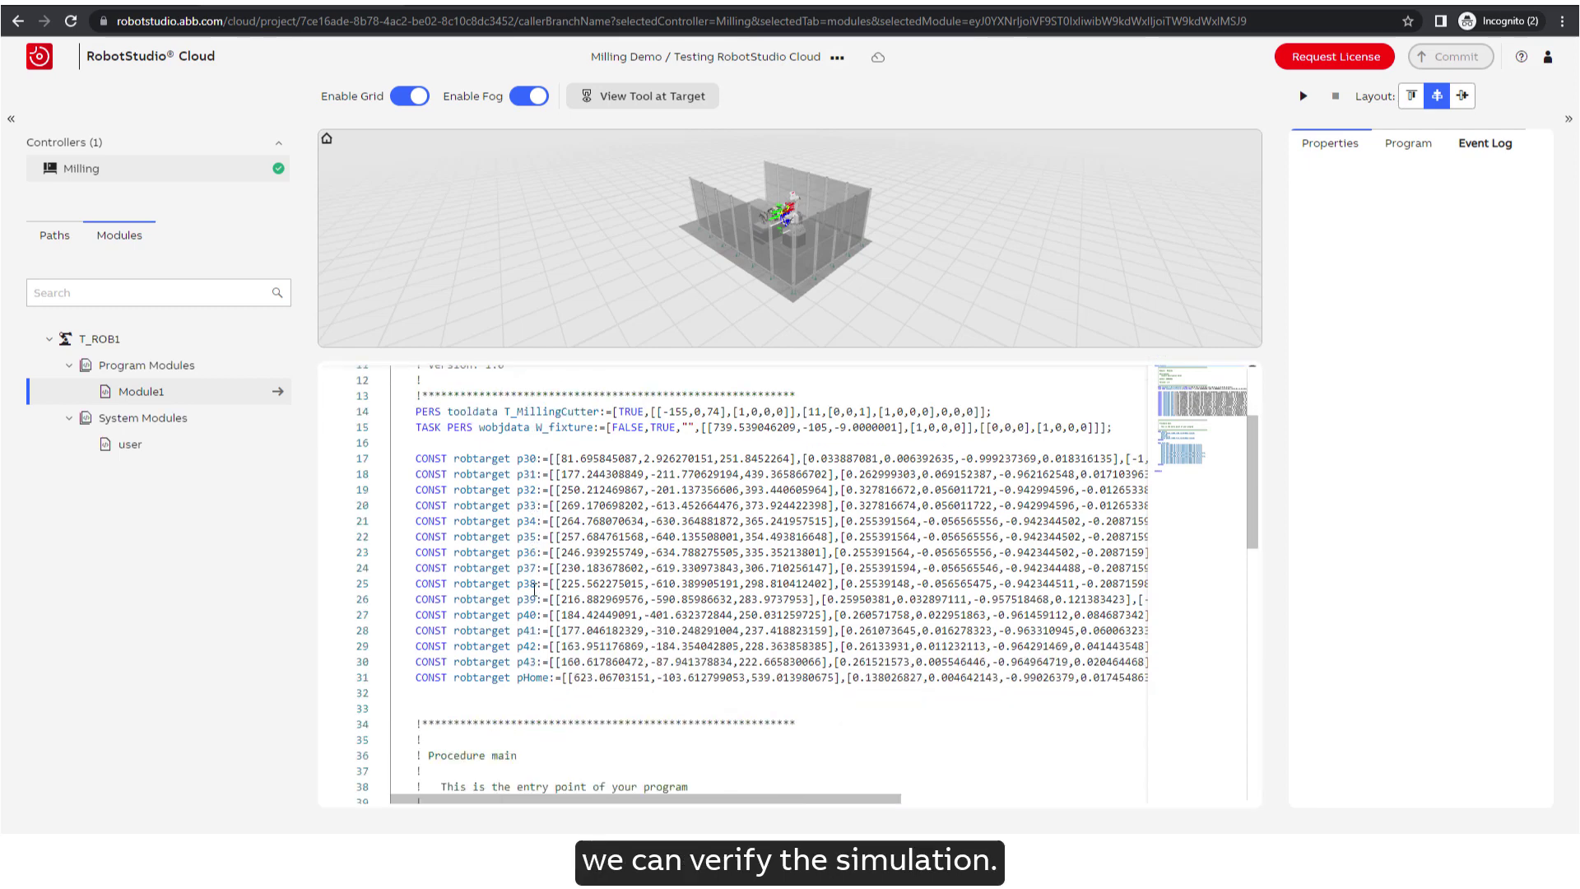
{"action": "scroll", "coordinate": [533, 589], "scroll_direction": "down", "scroll_amount": 5}
Change line 44's WaitTime from 4 to 2 and run the simulation.
{"action": "left_click", "coordinate": [533, 589]}
{"action": "scroll", "coordinate": [534, 589], "scroll_direction": "down", "scroll_amount": 2}
{"action": "key", "text": "BackSpace"}
{"action": "type", "text": "2;"}
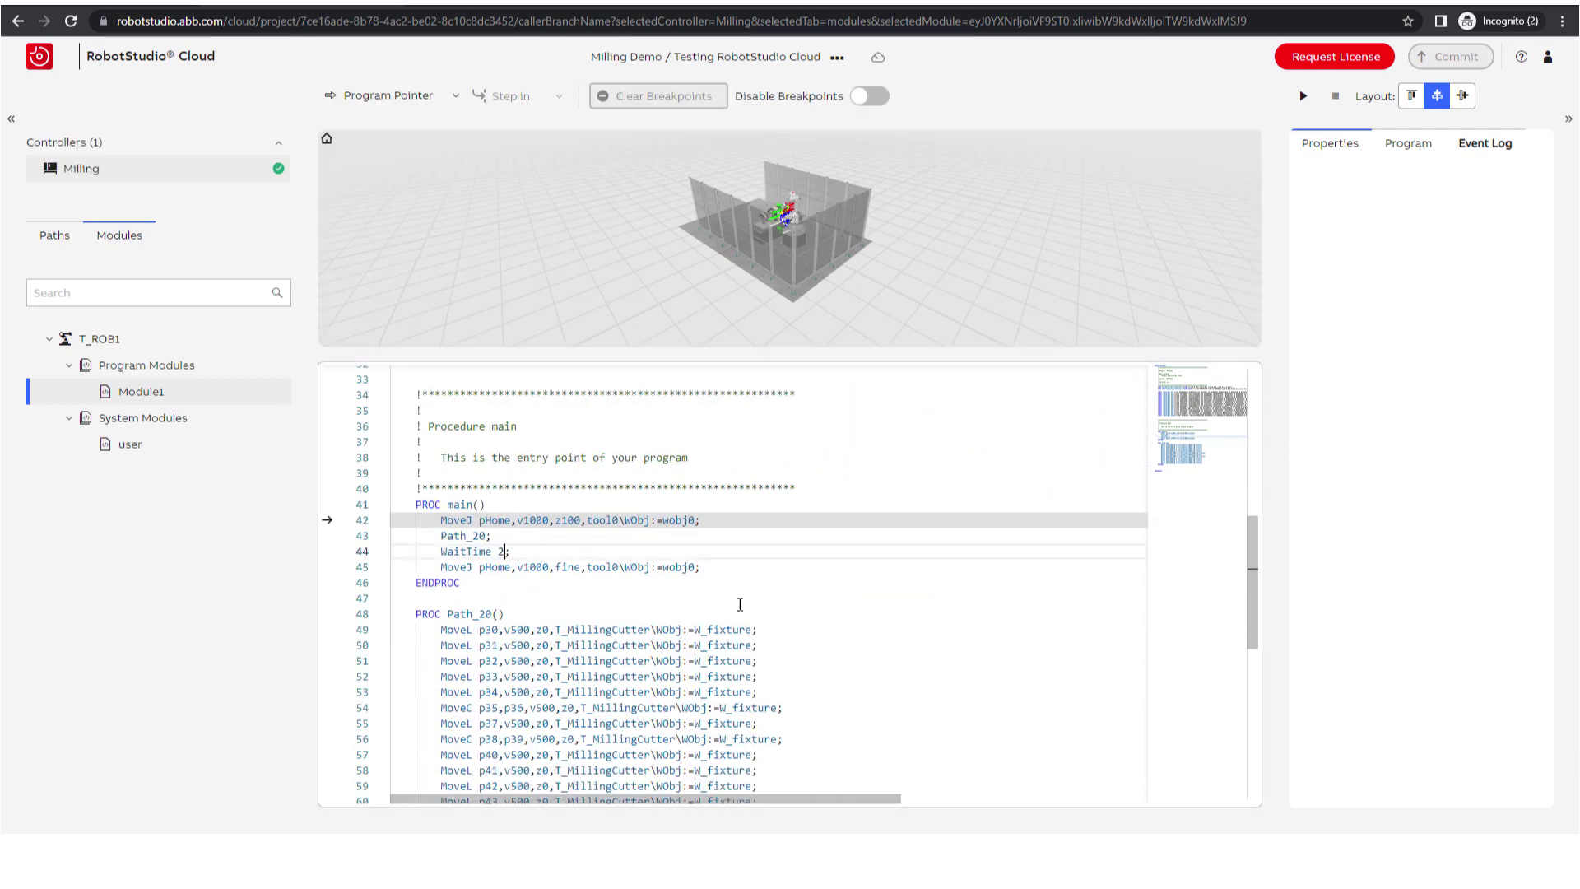
{"action": "left_click", "coordinate": [1304, 95]}
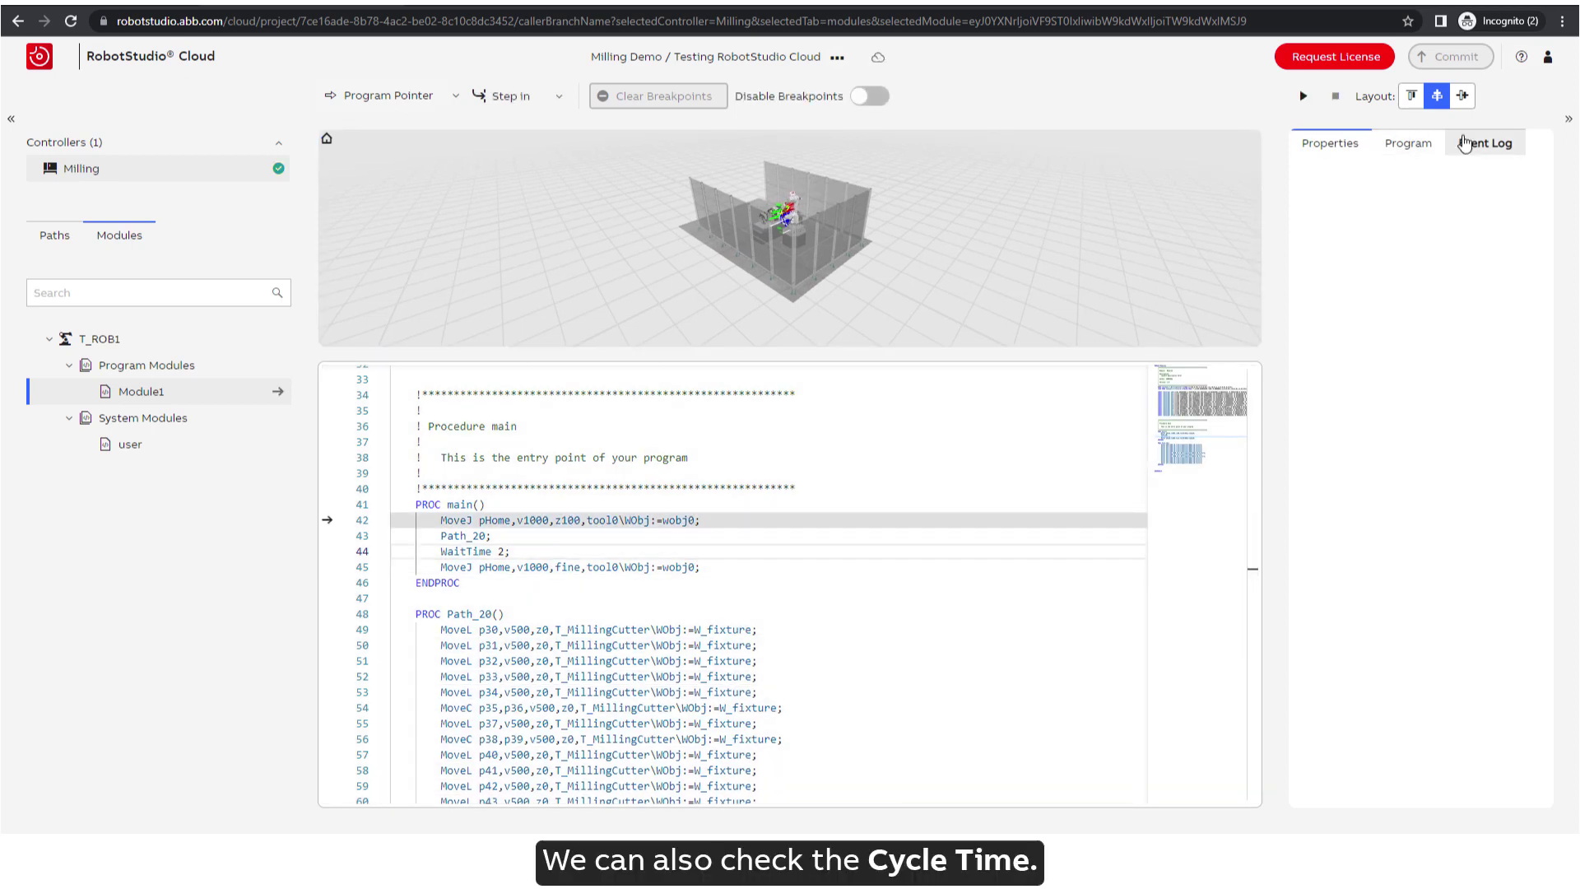
Read the cycle time, view target p32's properties, and open the project options menu.
{"action": "left_click", "coordinate": [1408, 142]}
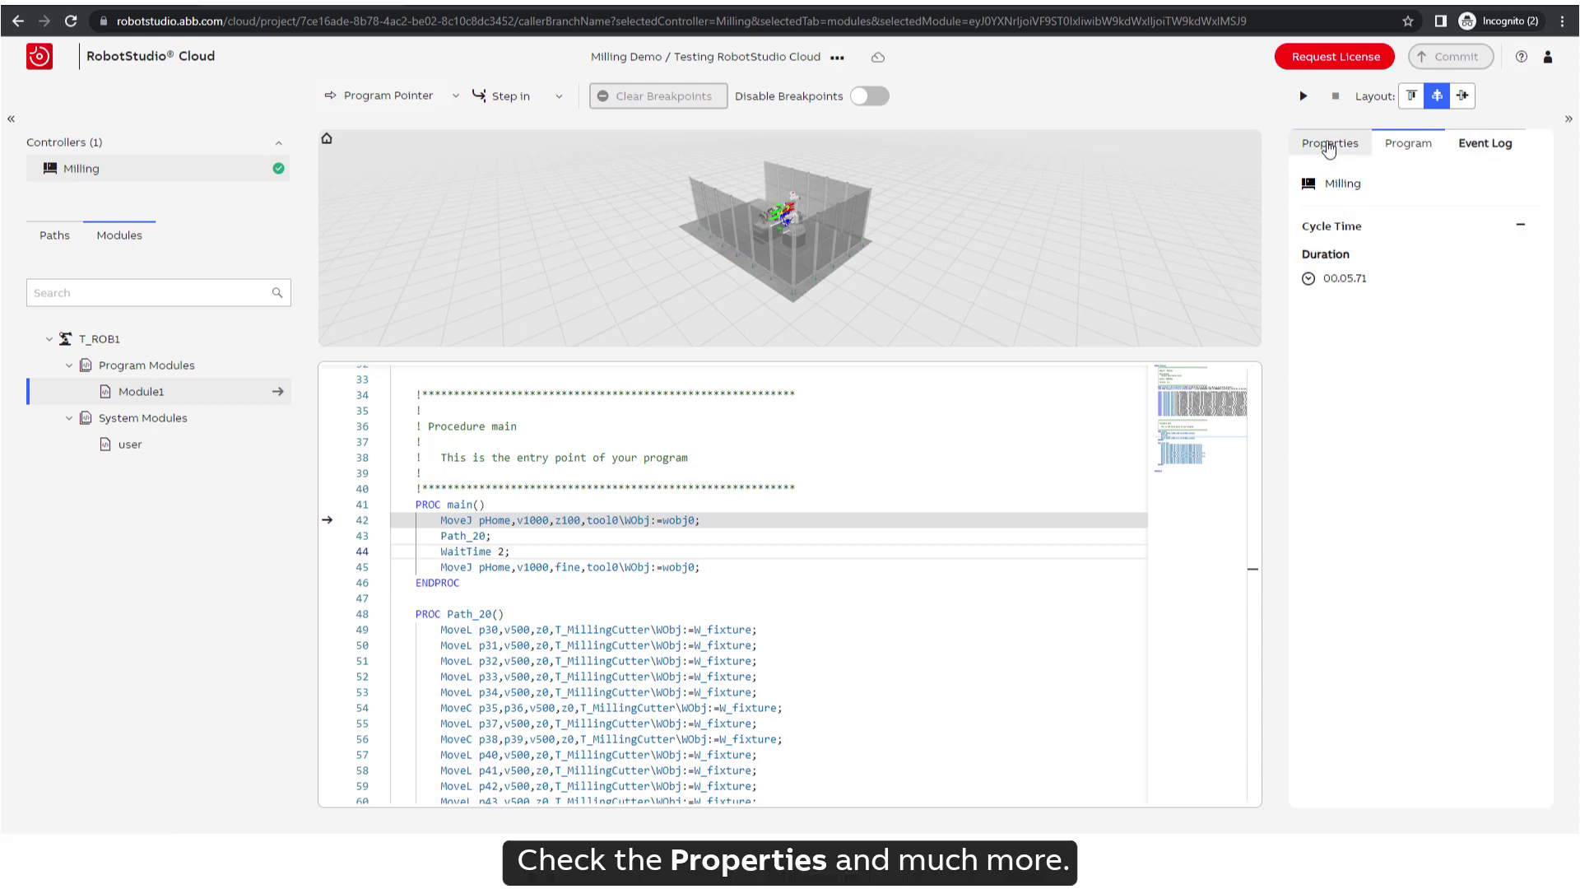
{"action": "left_click", "coordinate": [1330, 144]}
{"action": "left_click", "coordinate": [785, 212]}
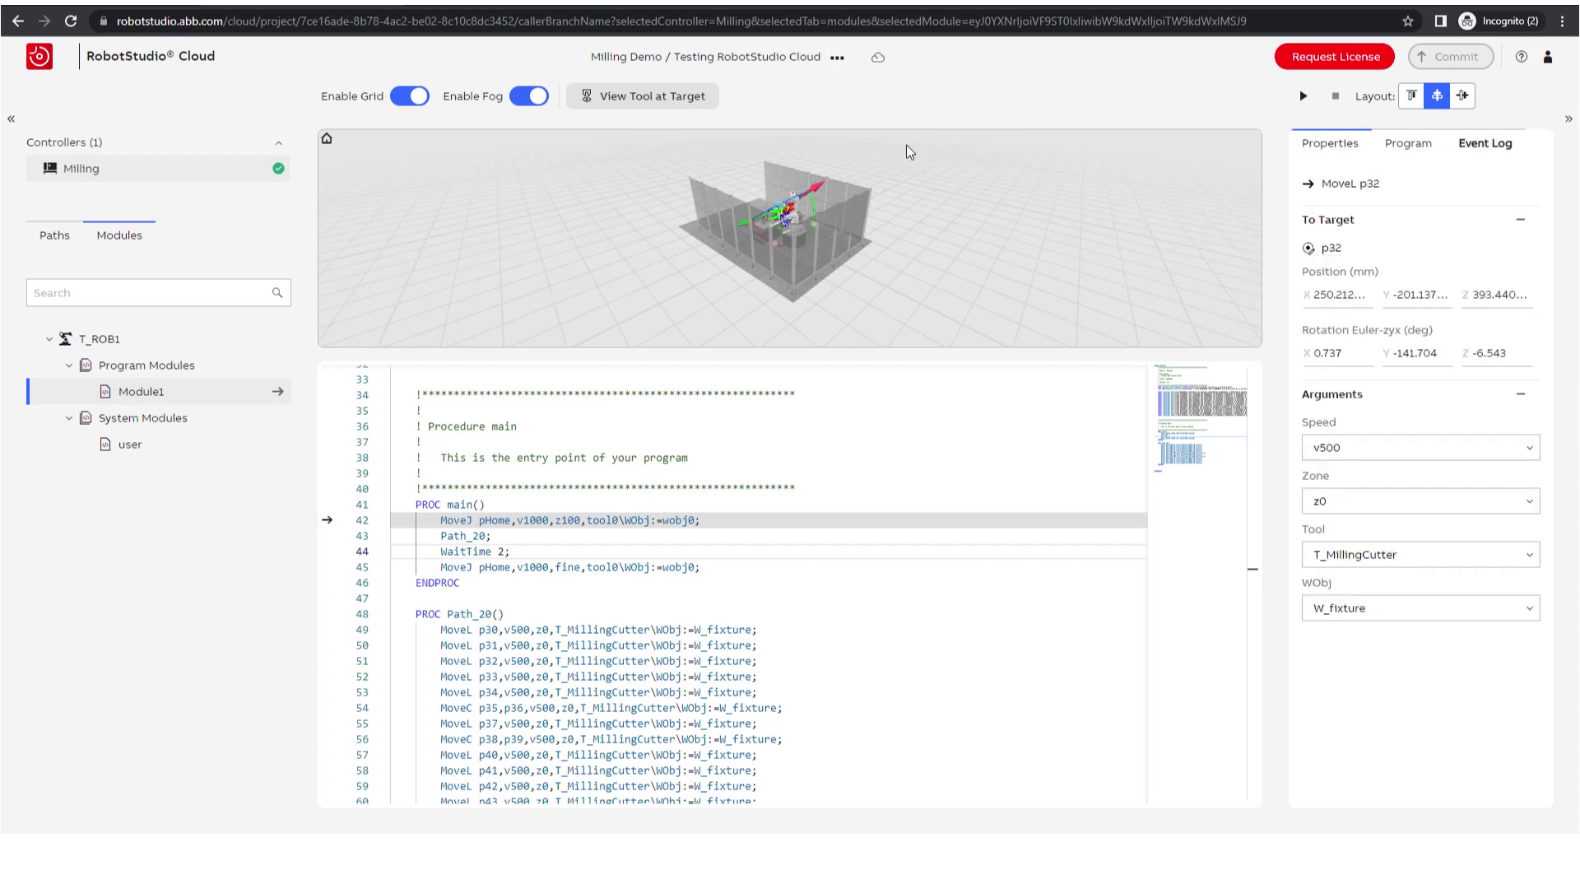
{"action": "left_click", "coordinate": [837, 57]}
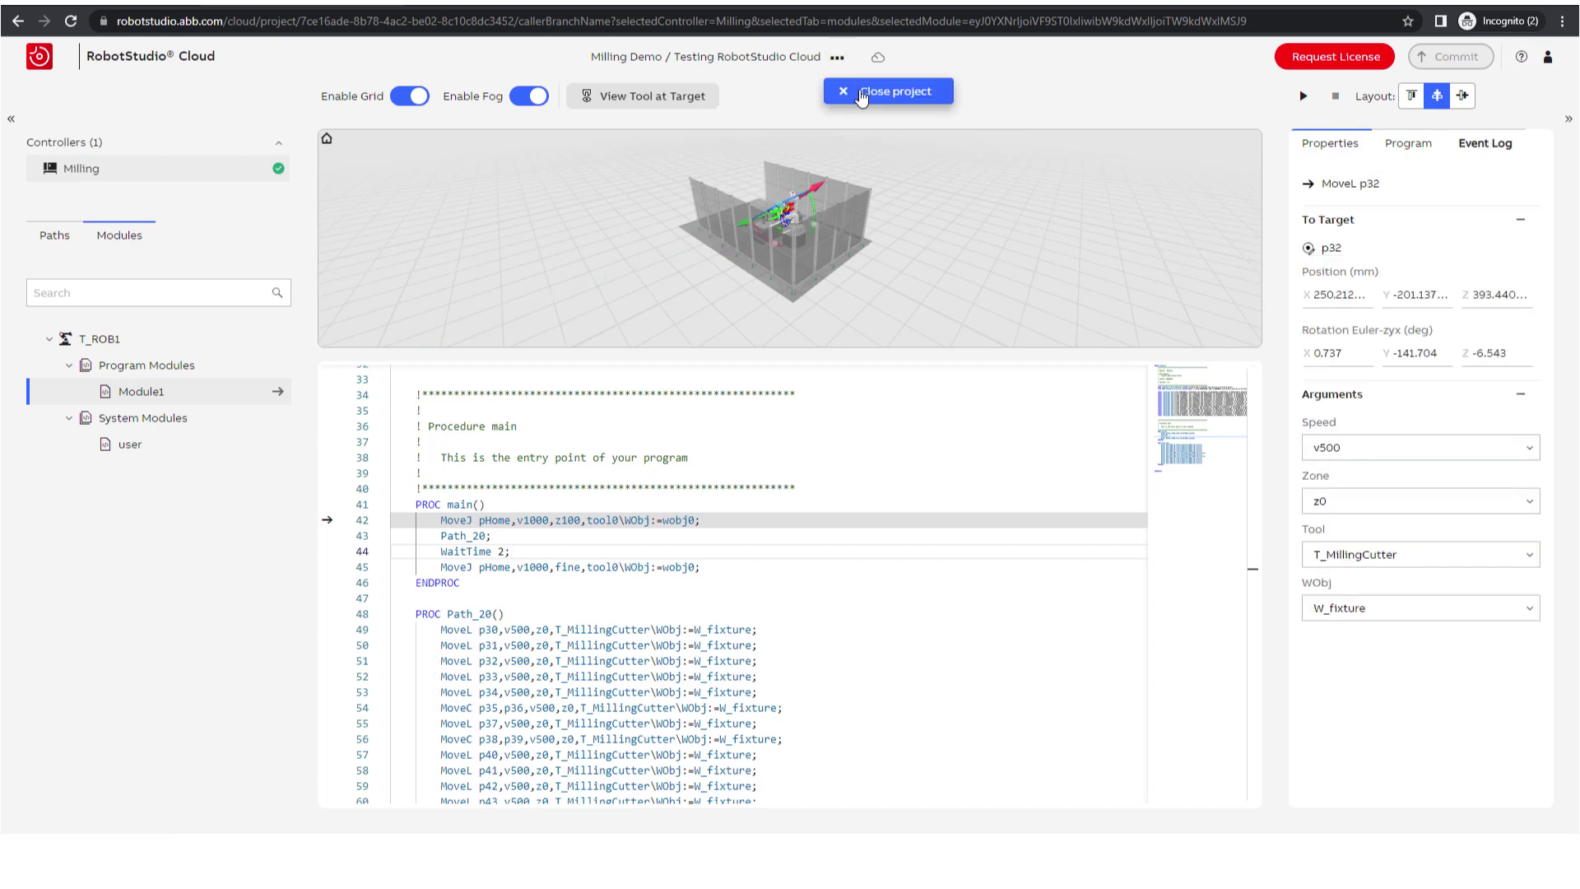
Close Milling Demo and review its Main commits: p_10/p_50 merge, mPart_1, mMain, project creation.
{"action": "left_click", "coordinate": [862, 95]}
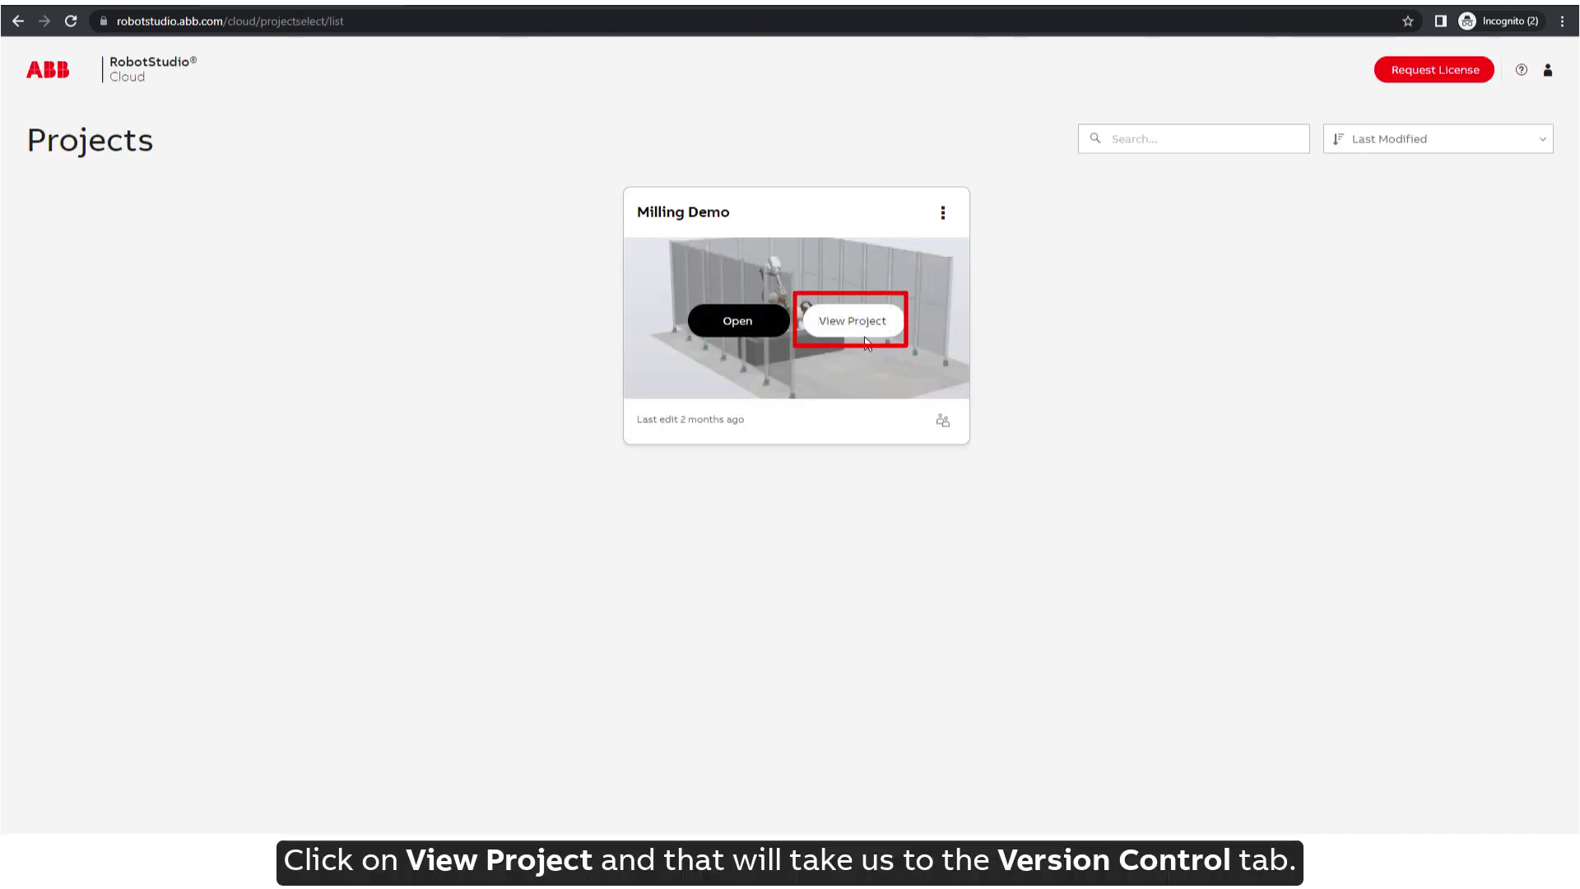
{"action": "left_click", "coordinate": [866, 328]}
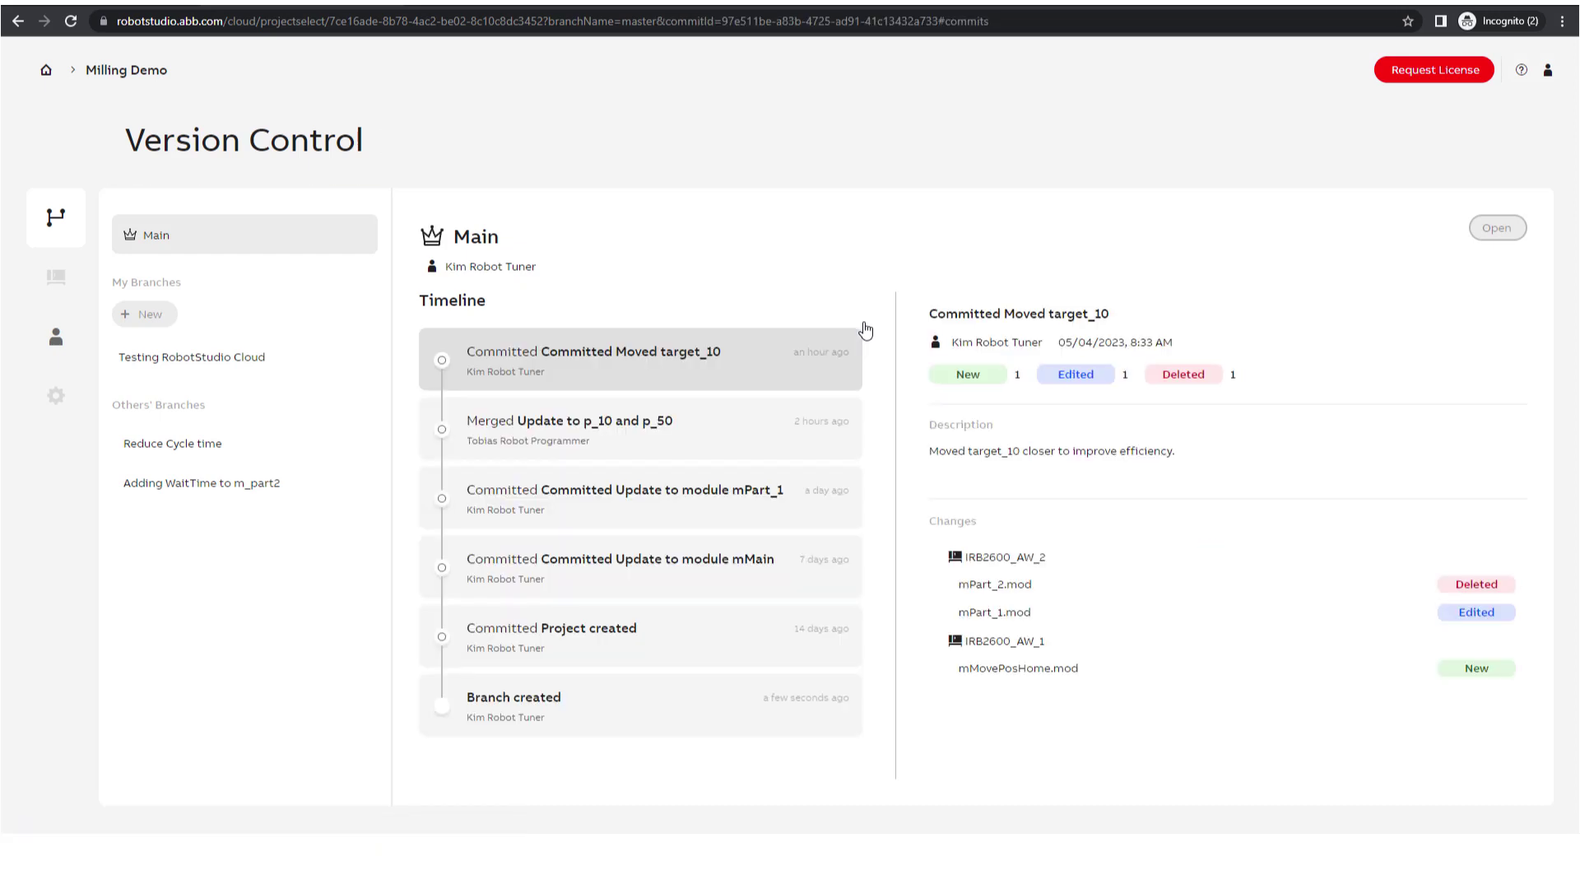
{"action": "left_click", "coordinate": [548, 425]}
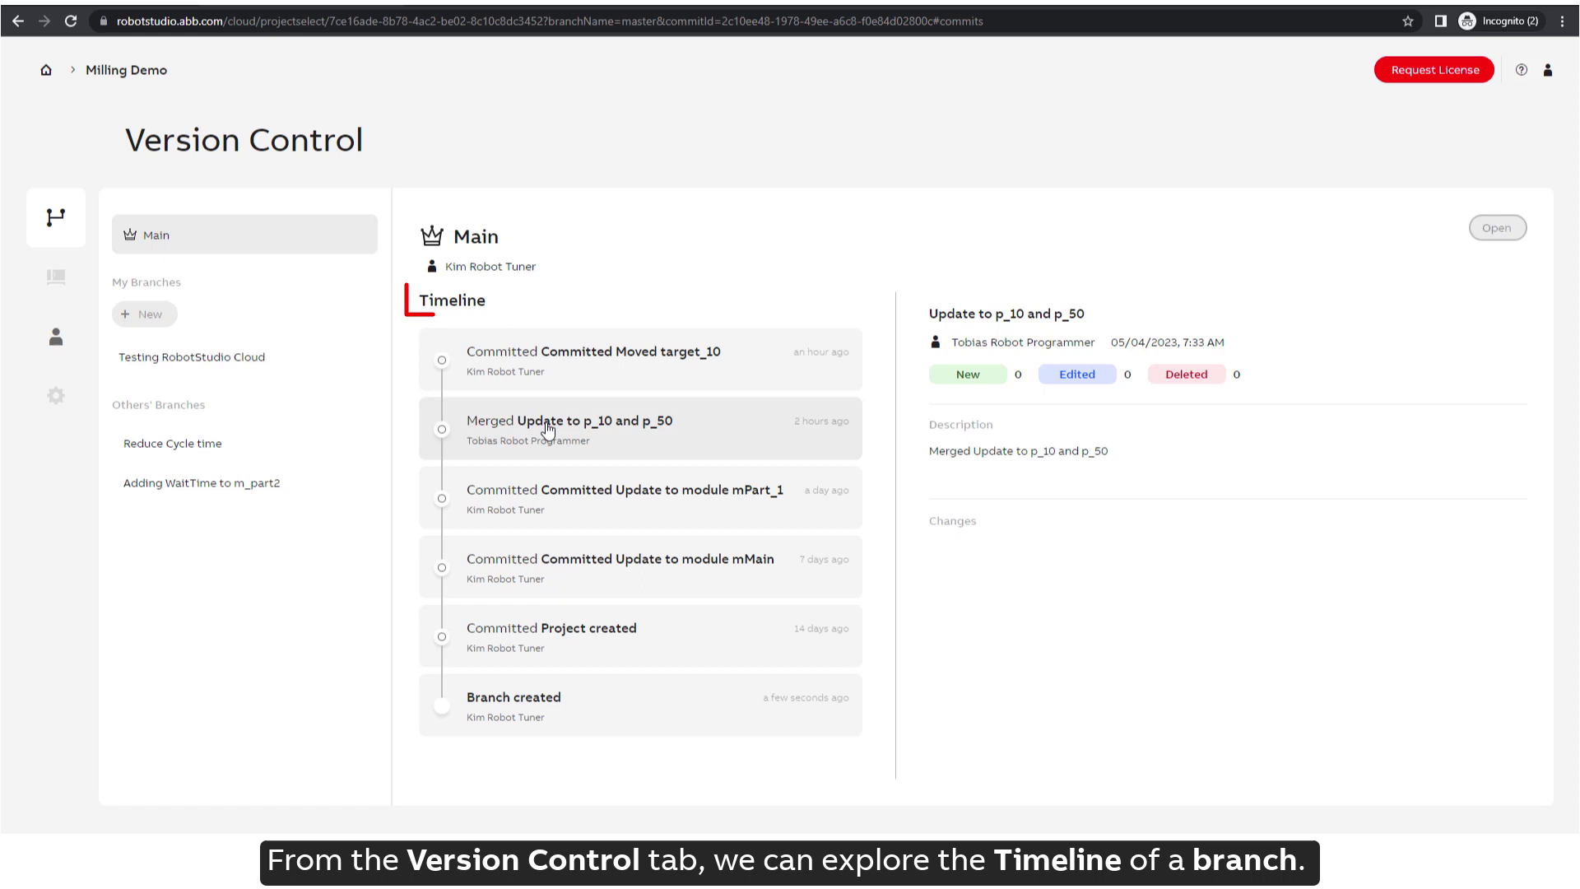
{"action": "left_click", "coordinate": [538, 497]}
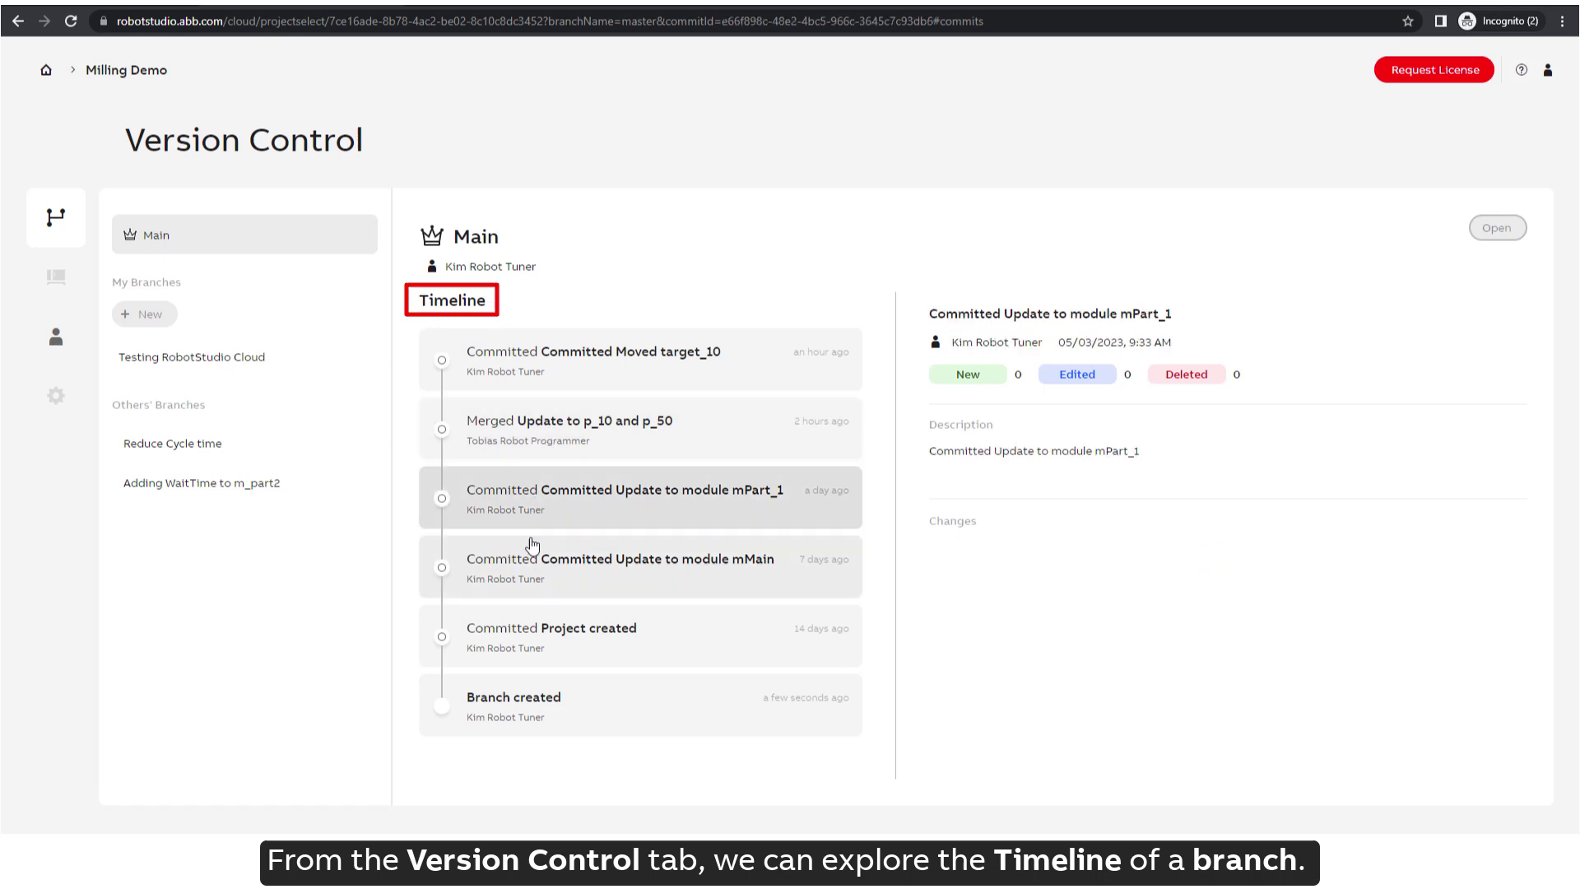
{"action": "left_click", "coordinate": [529, 566]}
{"action": "left_click", "coordinate": [529, 636]}
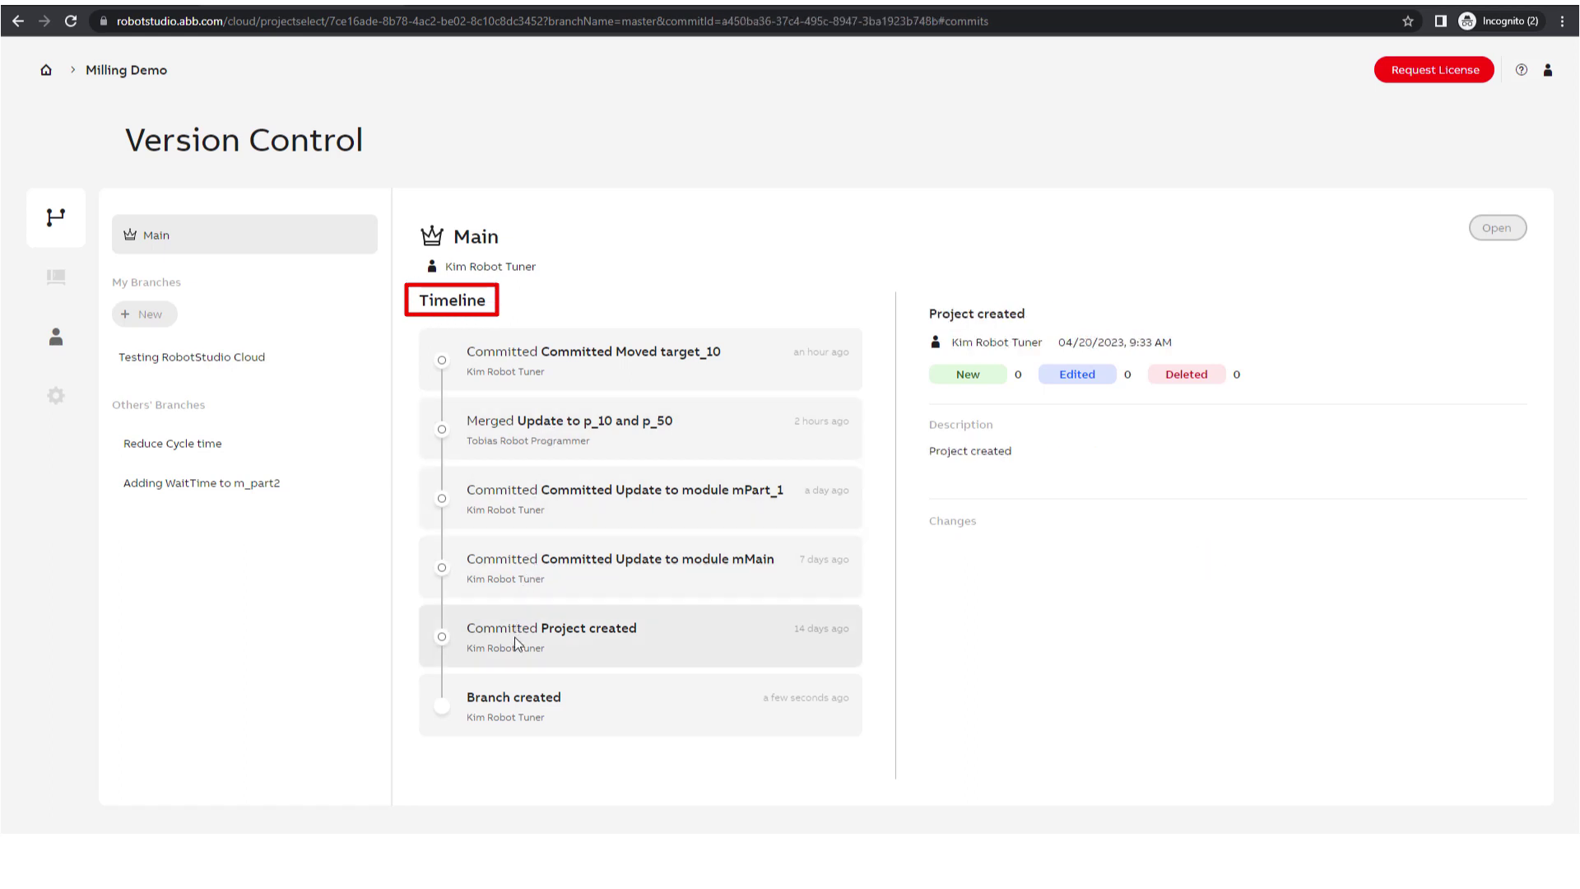
Browse the Testing RobotStudio Cloud, Reduce Cycle time and Adding WaitTime to m_part2 branches.
{"action": "left_click", "coordinate": [192, 356]}
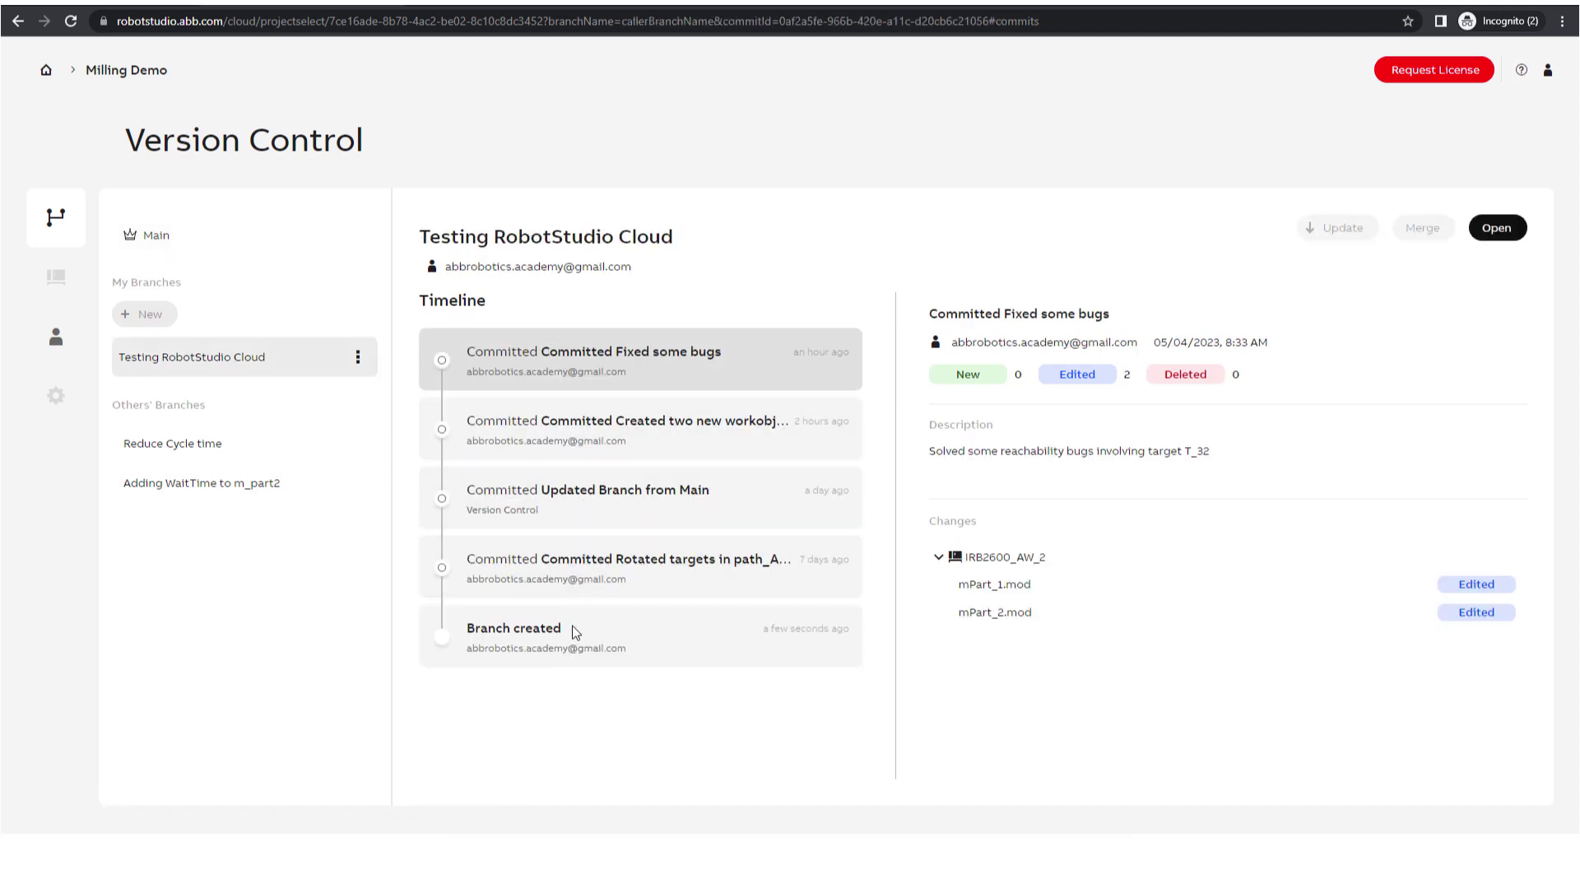
{"action": "left_click", "coordinate": [575, 516]}
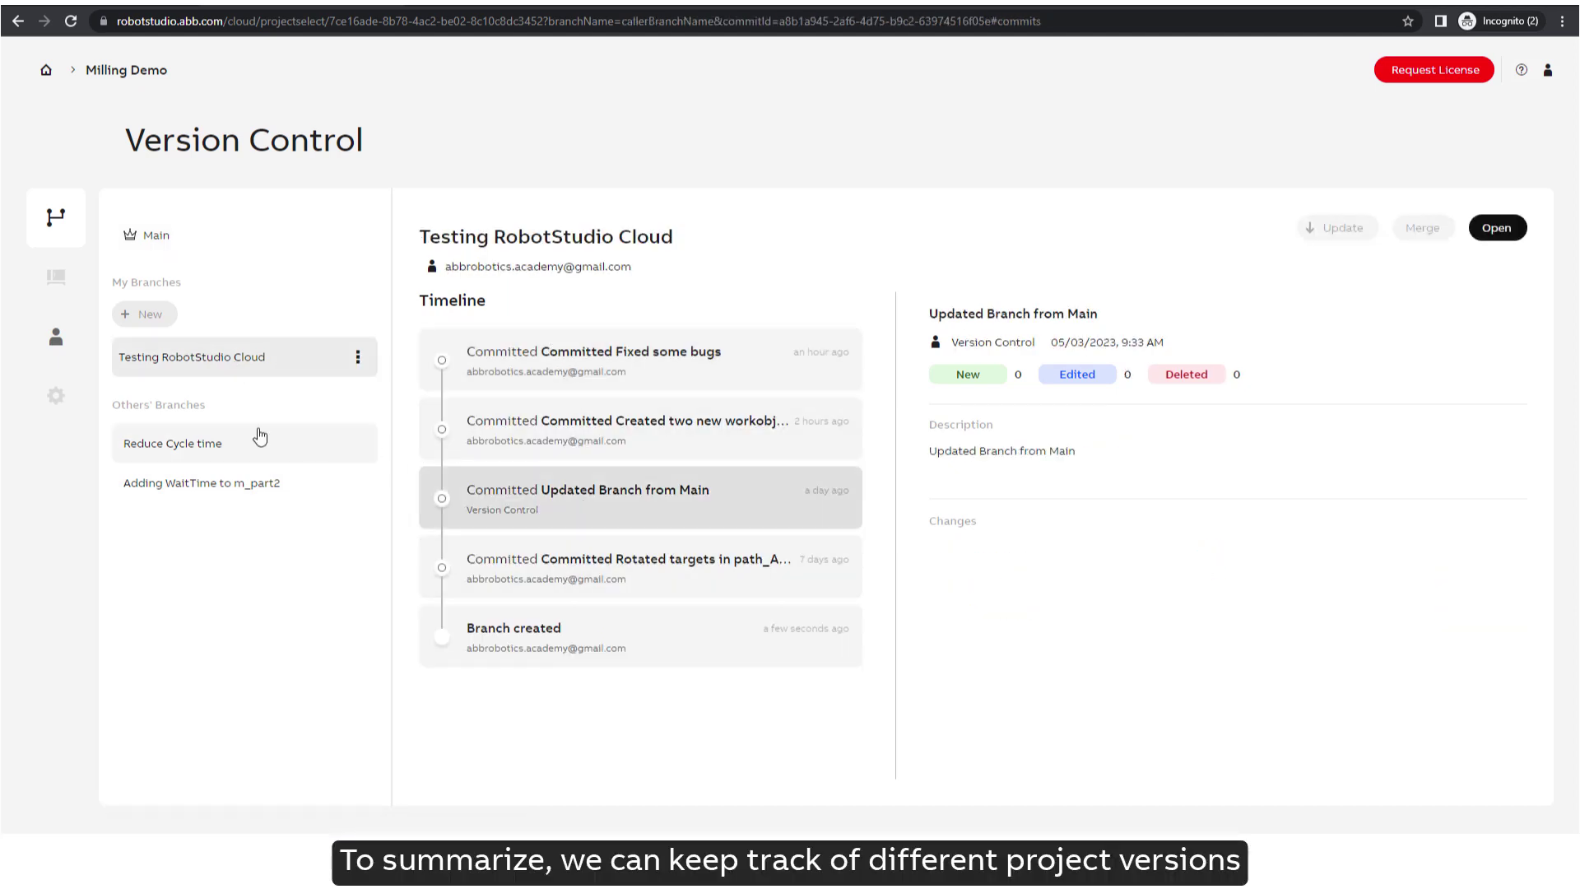
{"action": "left_click", "coordinate": [173, 443]}
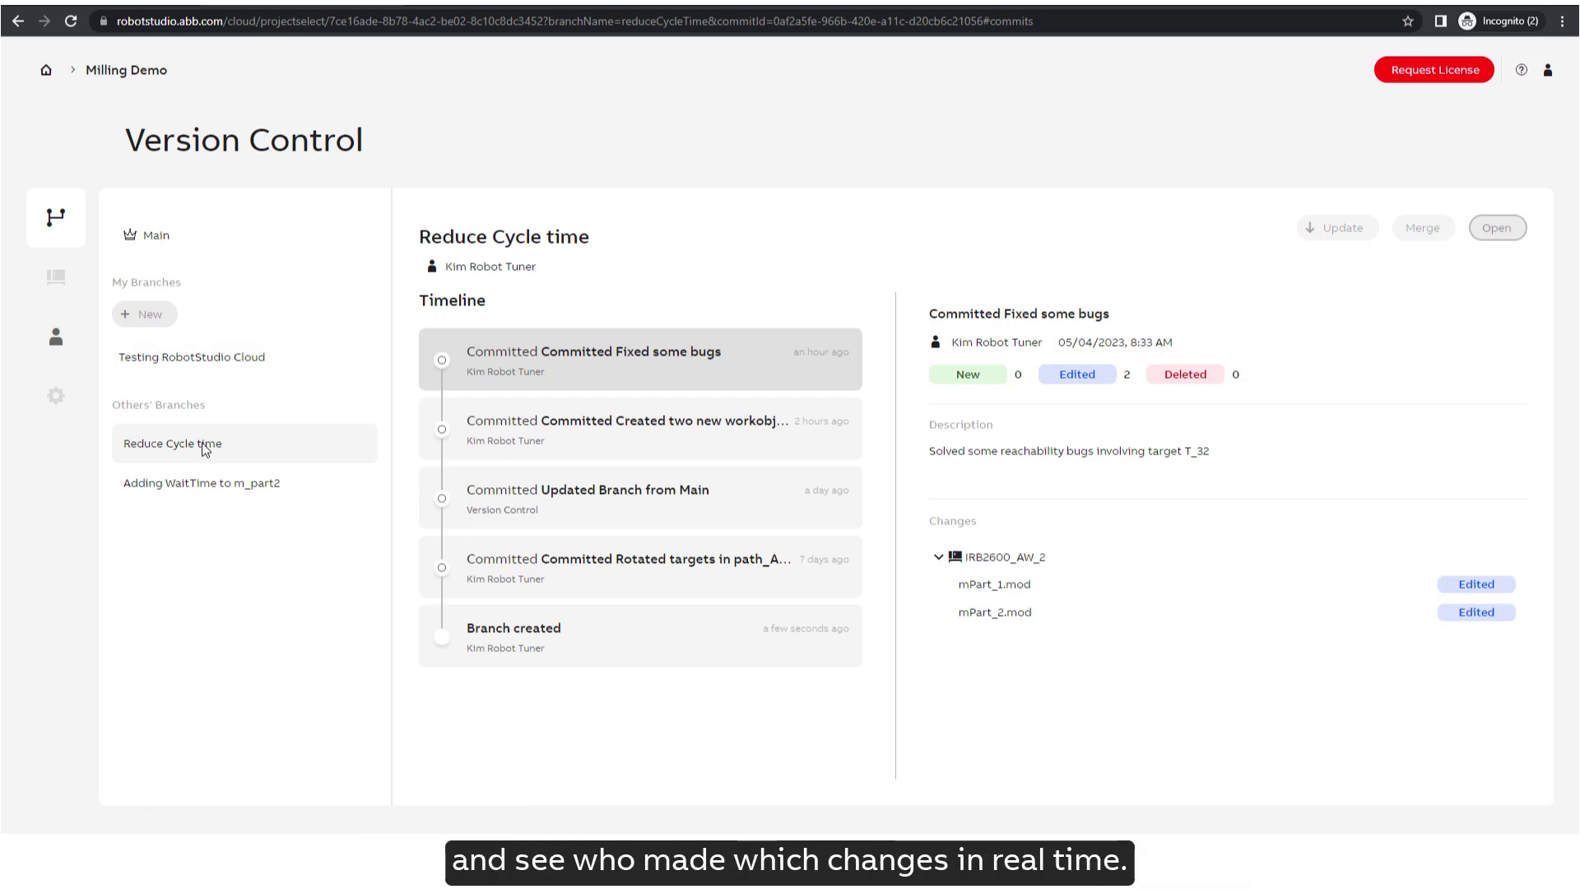
{"action": "left_click", "coordinate": [201, 482]}
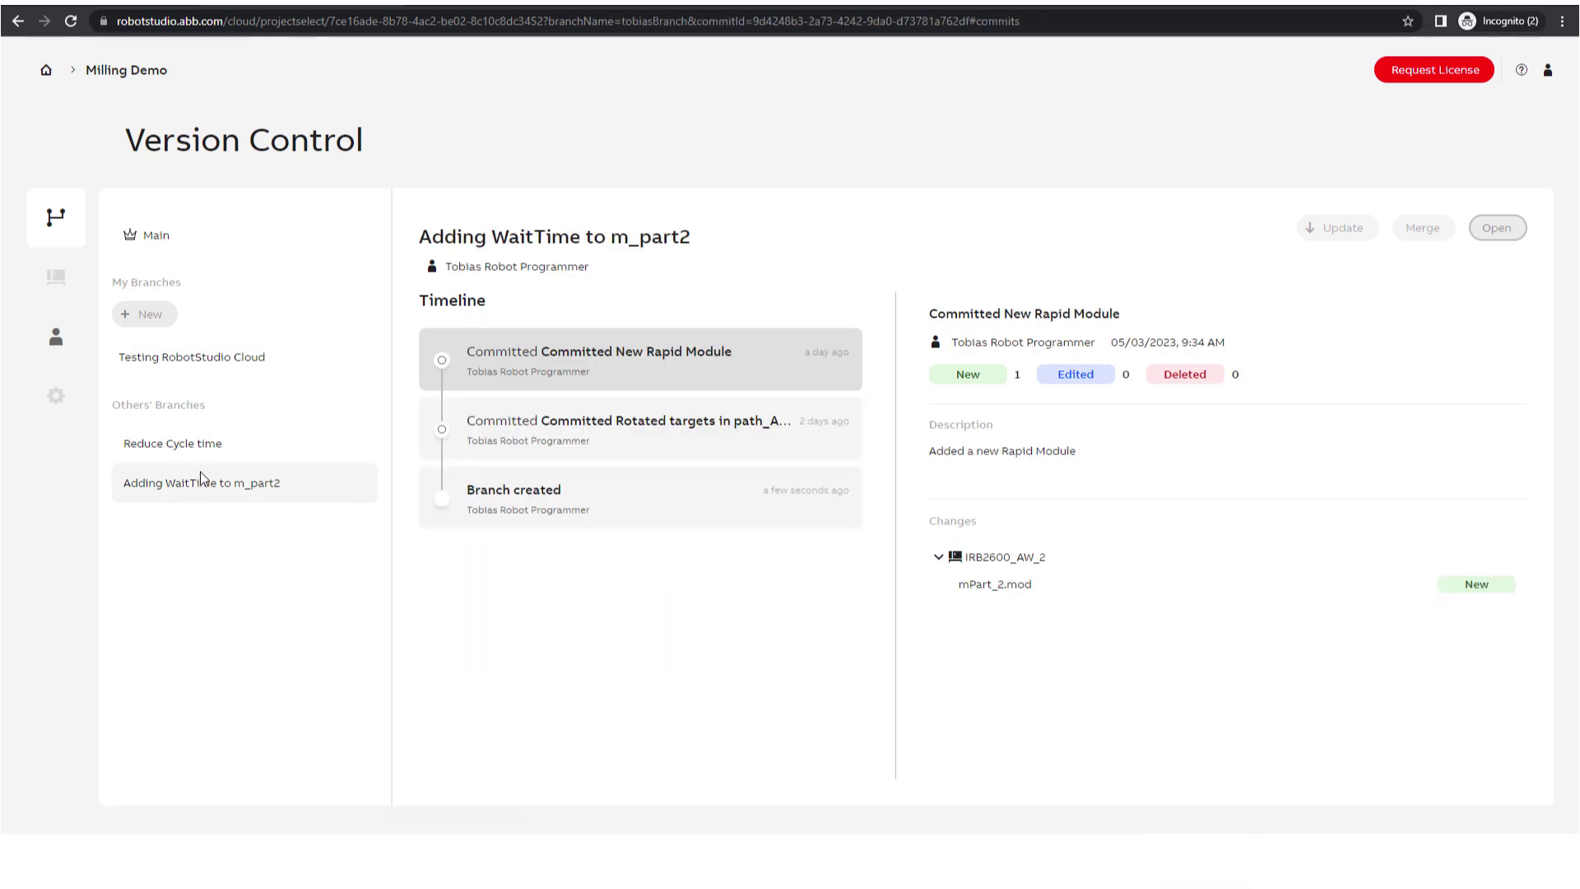
View the Team page and check the second member's details and your own.
{"action": "left_click", "coordinate": [55, 338]}
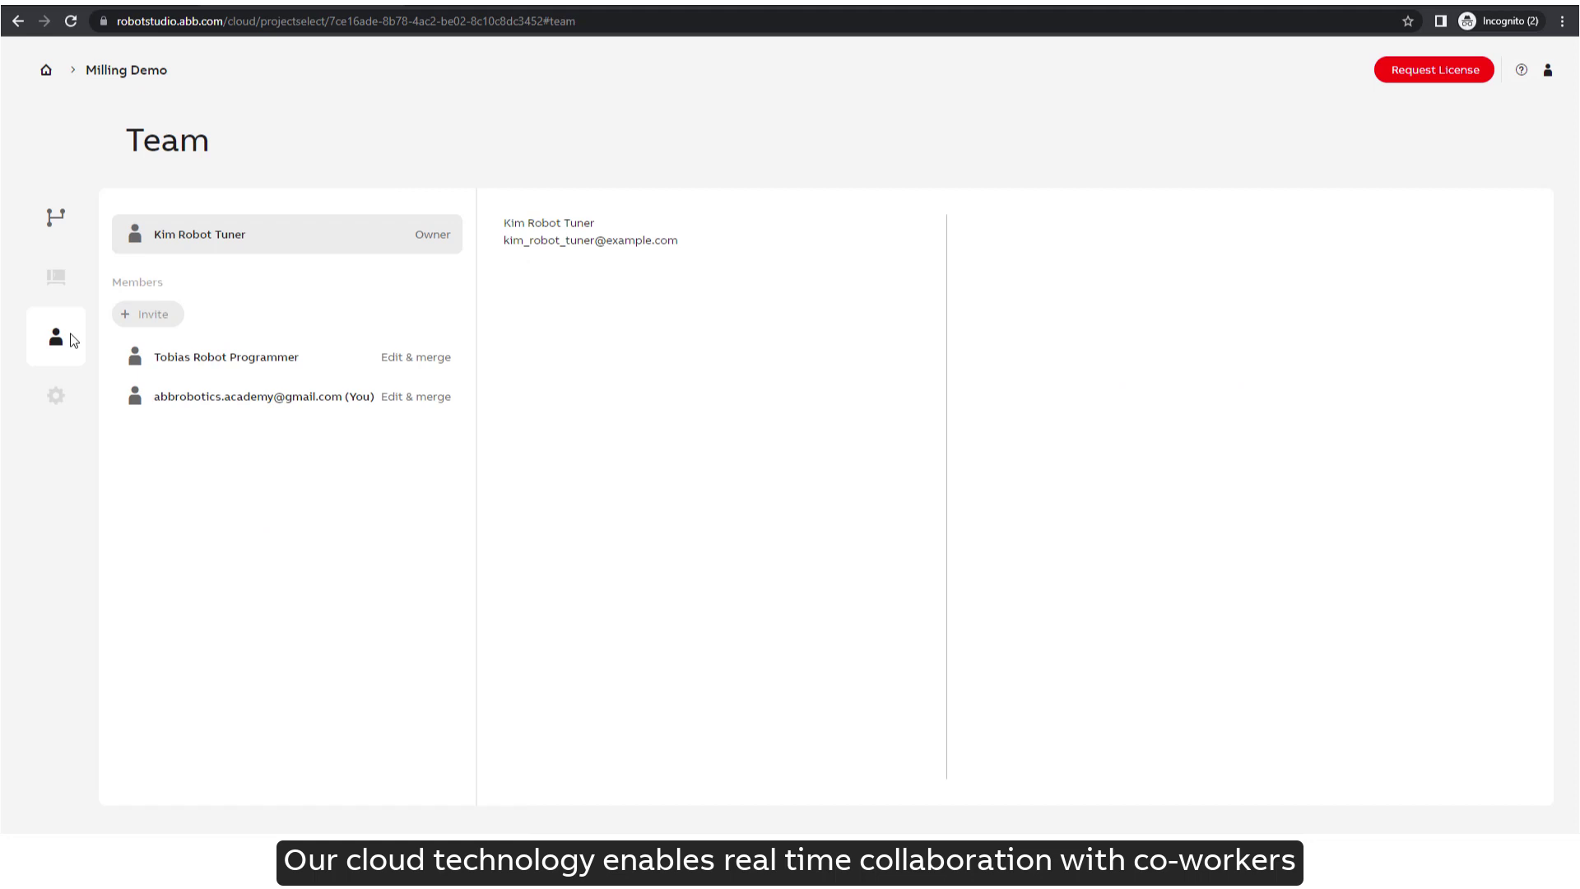
{"action": "left_click", "coordinate": [249, 360]}
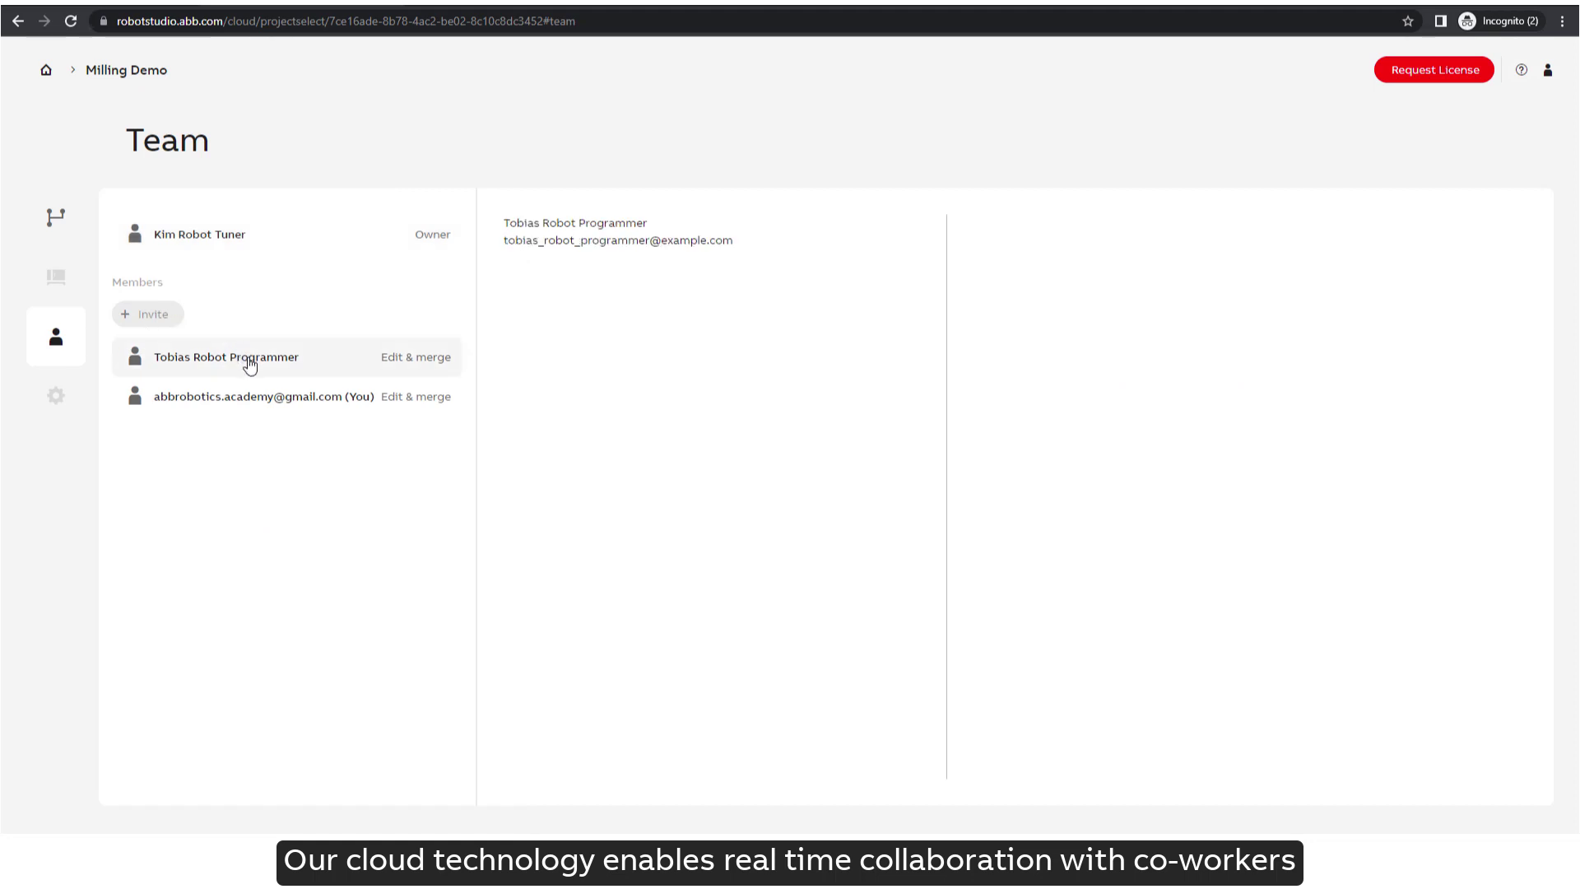
{"action": "left_click", "coordinate": [250, 396]}
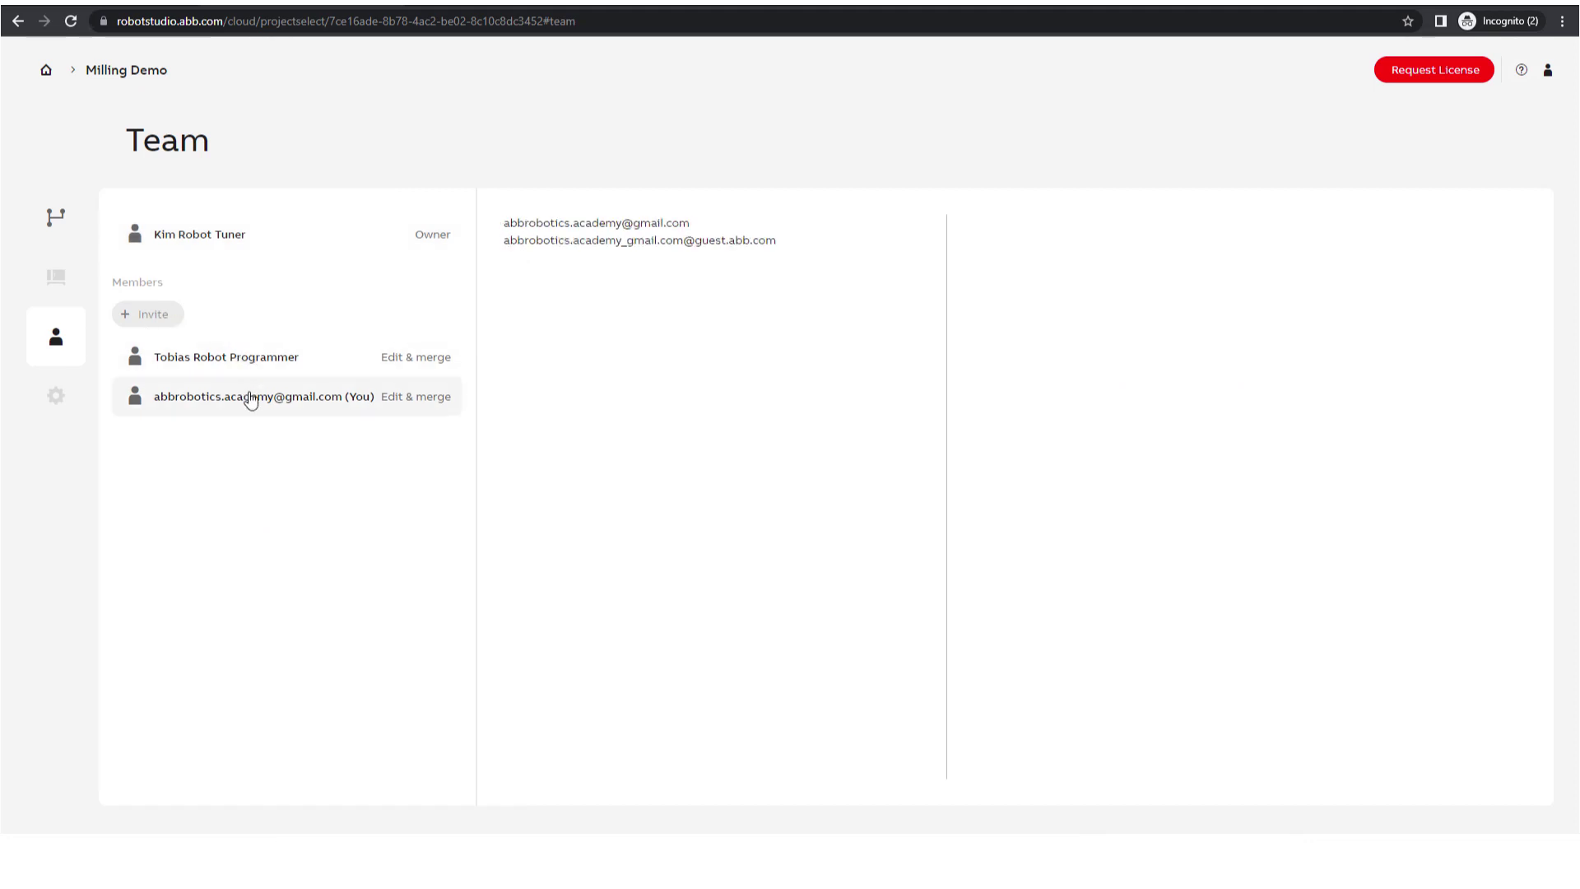
Return to Version Control, showing Main's latest 'Moved target_10' commit.
{"action": "left_click", "coordinate": [58, 218]}
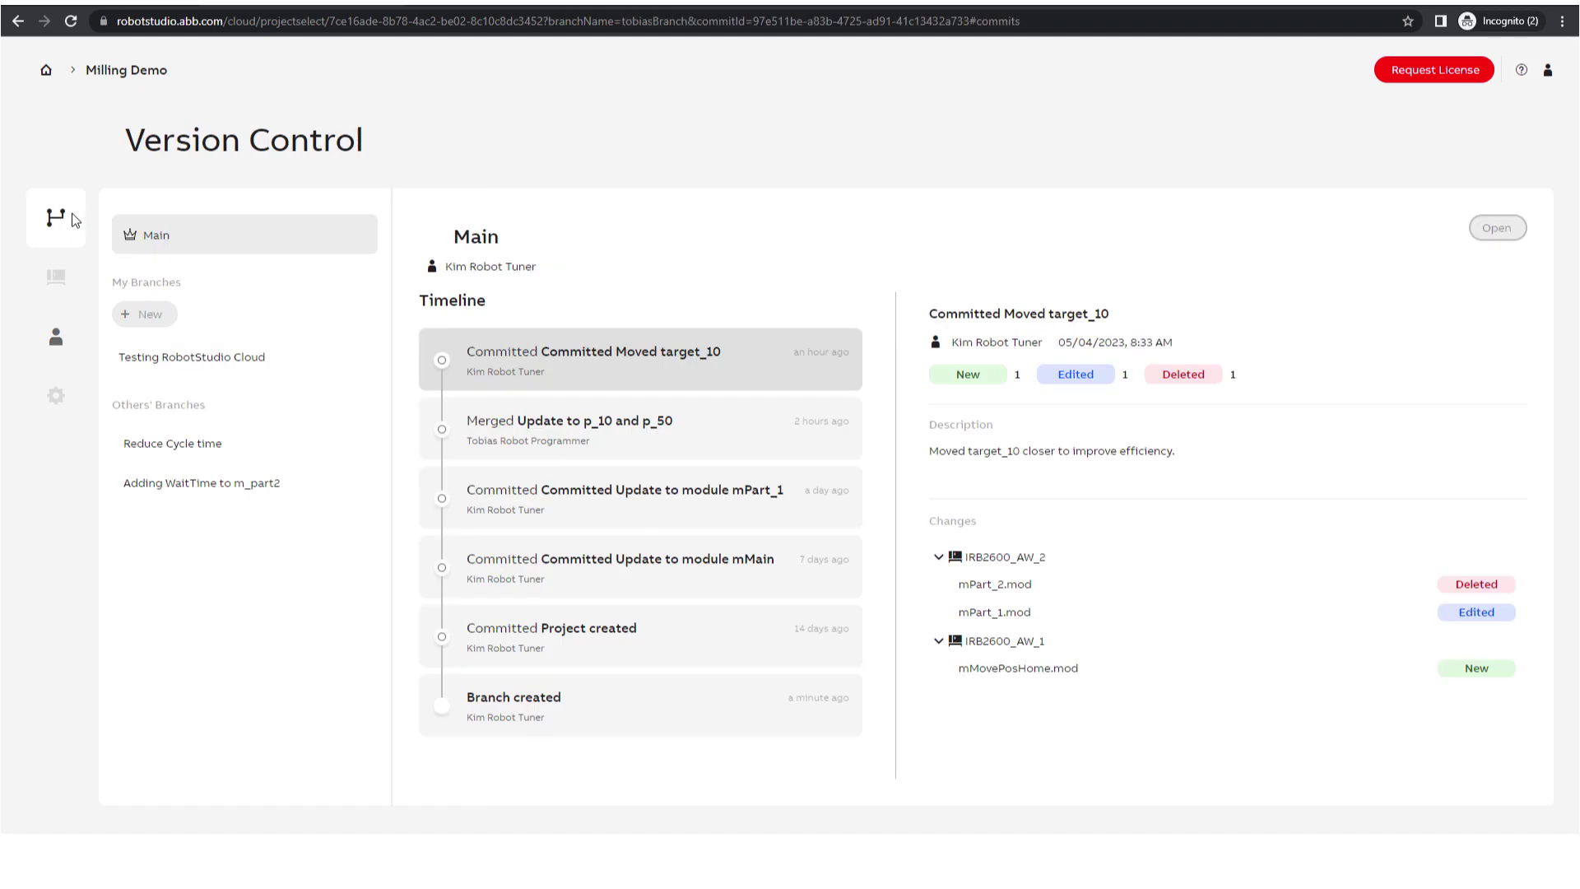